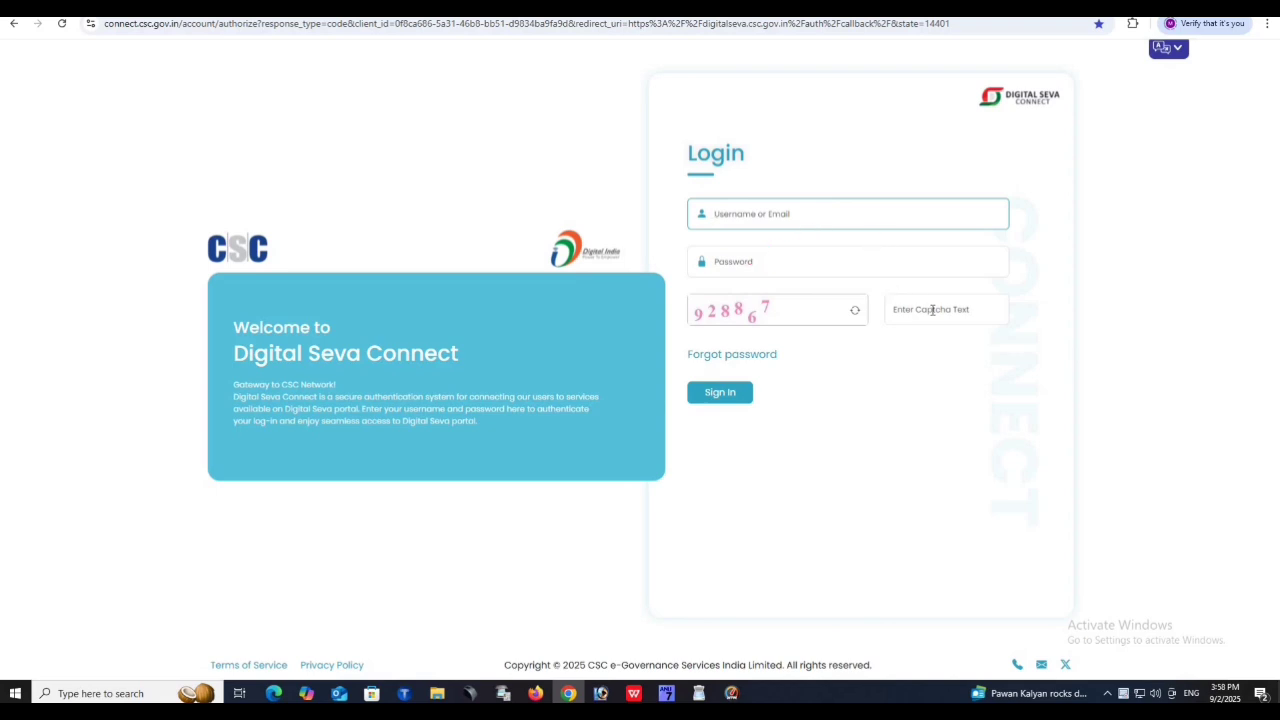
Sign in to the Digital Seva portal and reach its dashboard
click(745, 405)
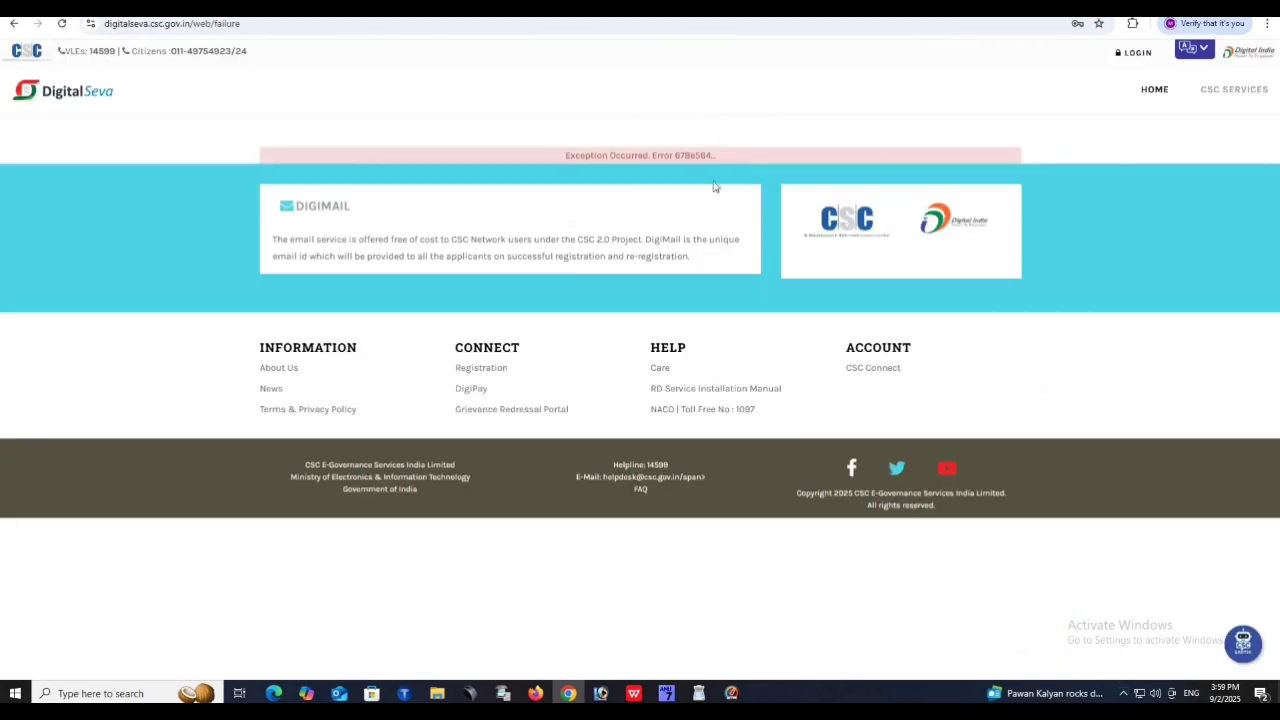
click(1137, 52)
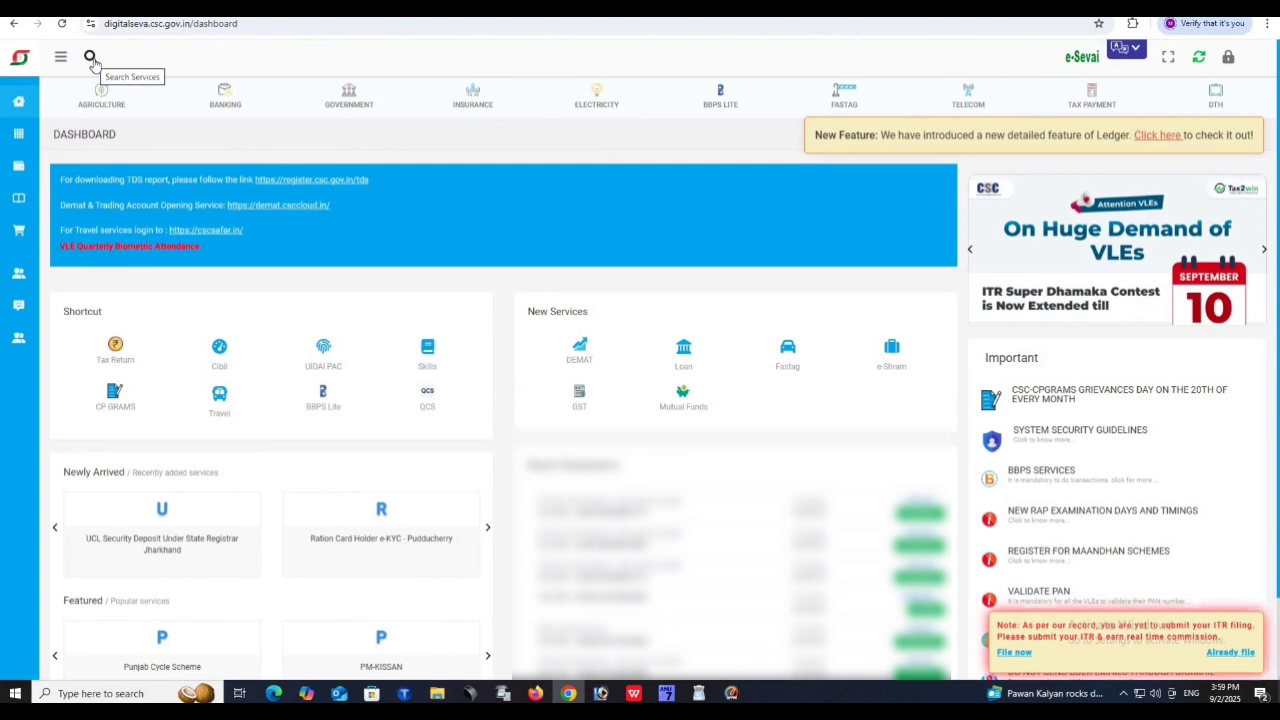
Search the portal's services for "pan" and show all results
click(90, 58)
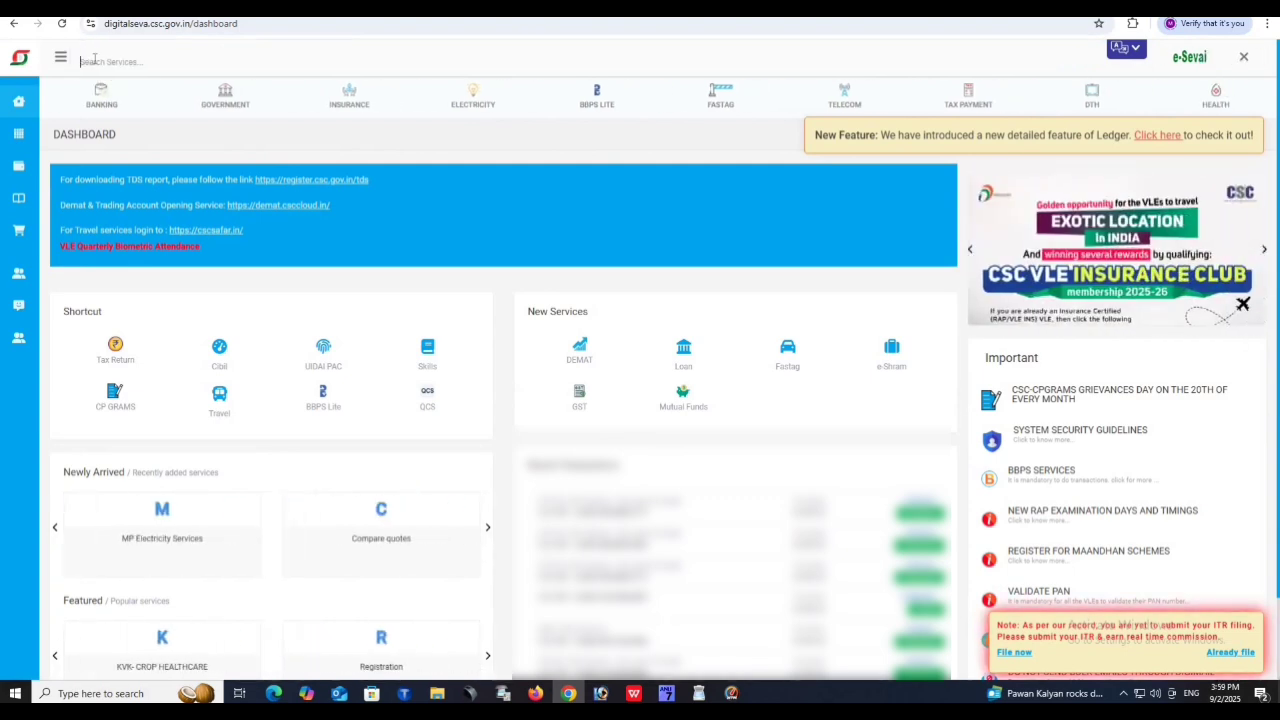
text(pa)
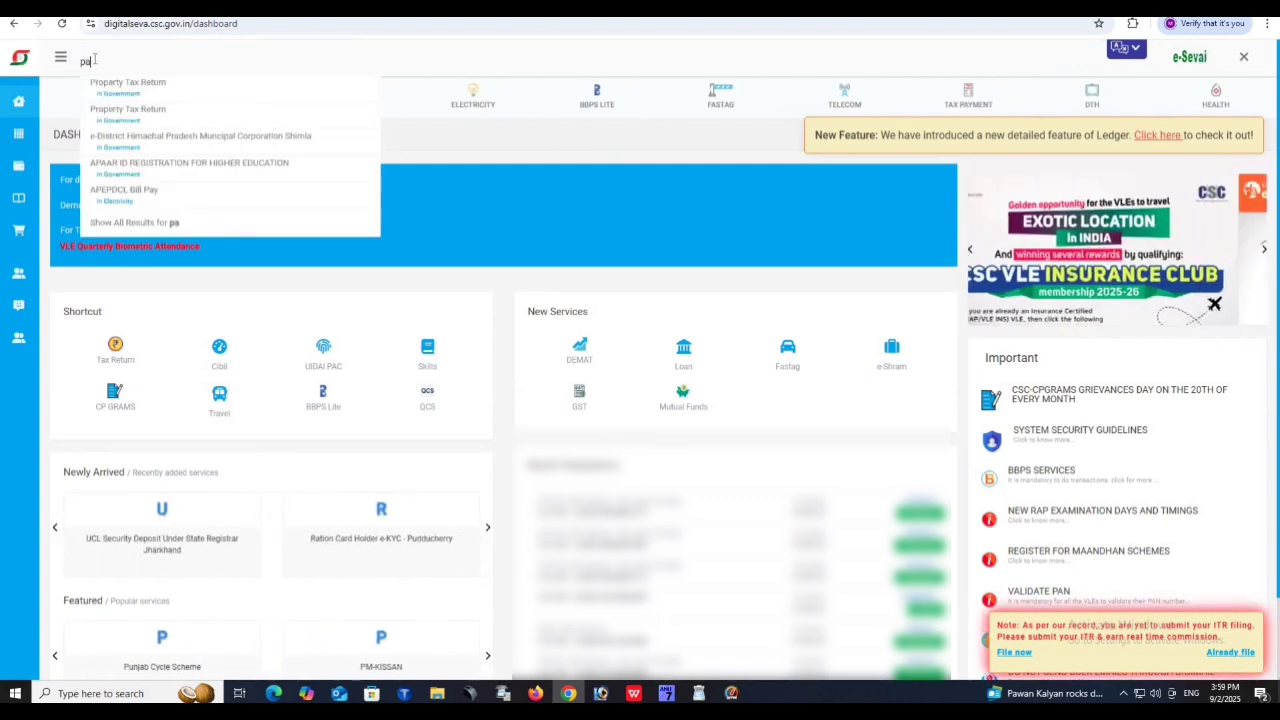
text(n)
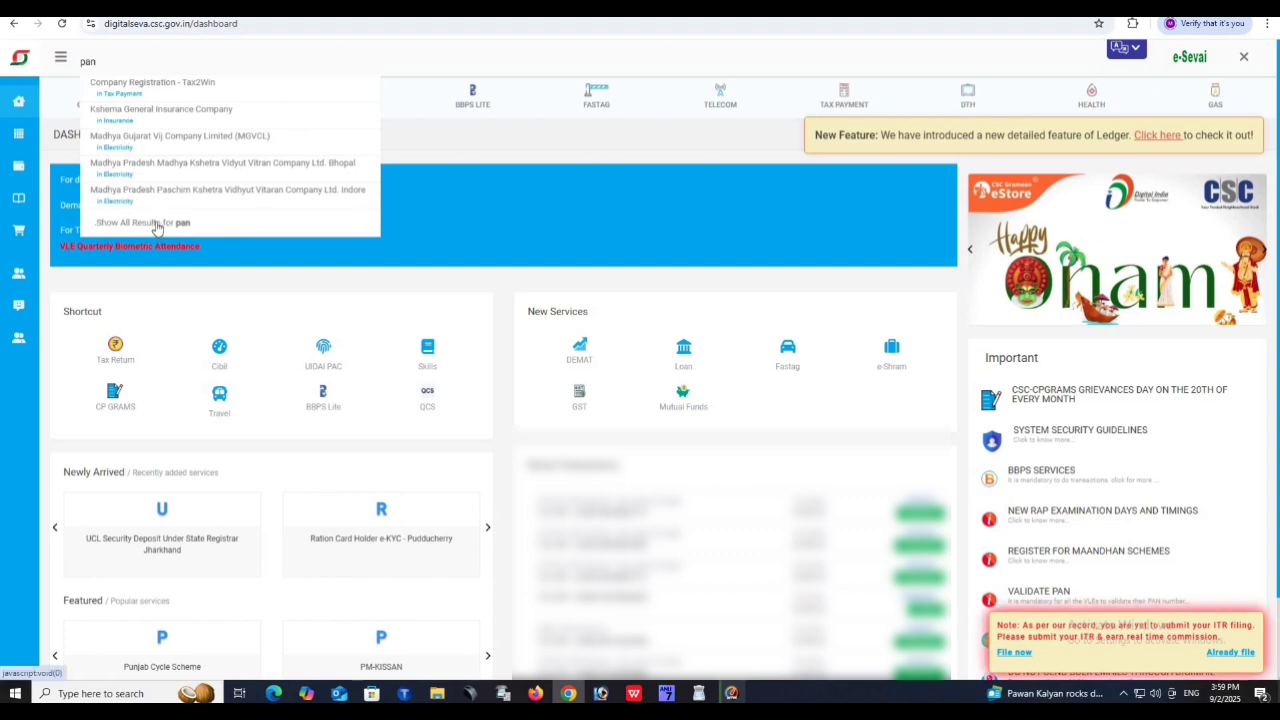
click(156, 224)
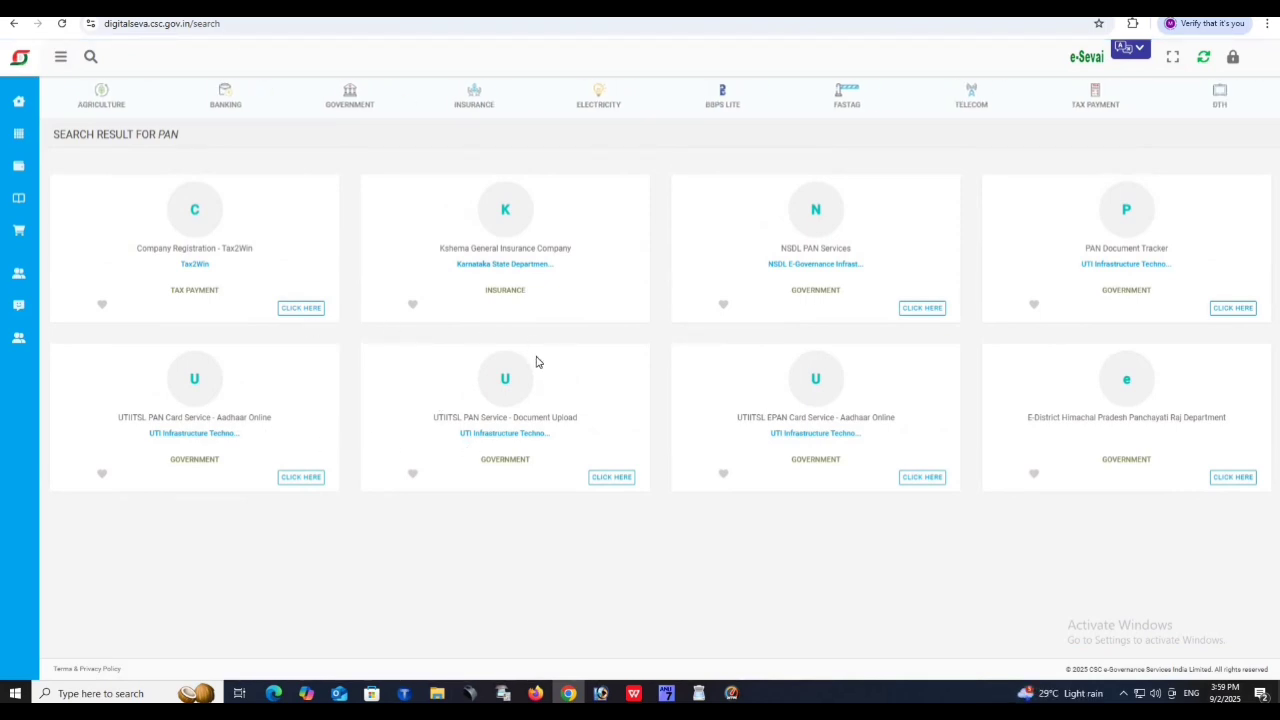
Open UTIITSL PAN Service - Document Upload, logging in with Digital Seva Connect and accepting the physical document submission declaration
click(619, 478)
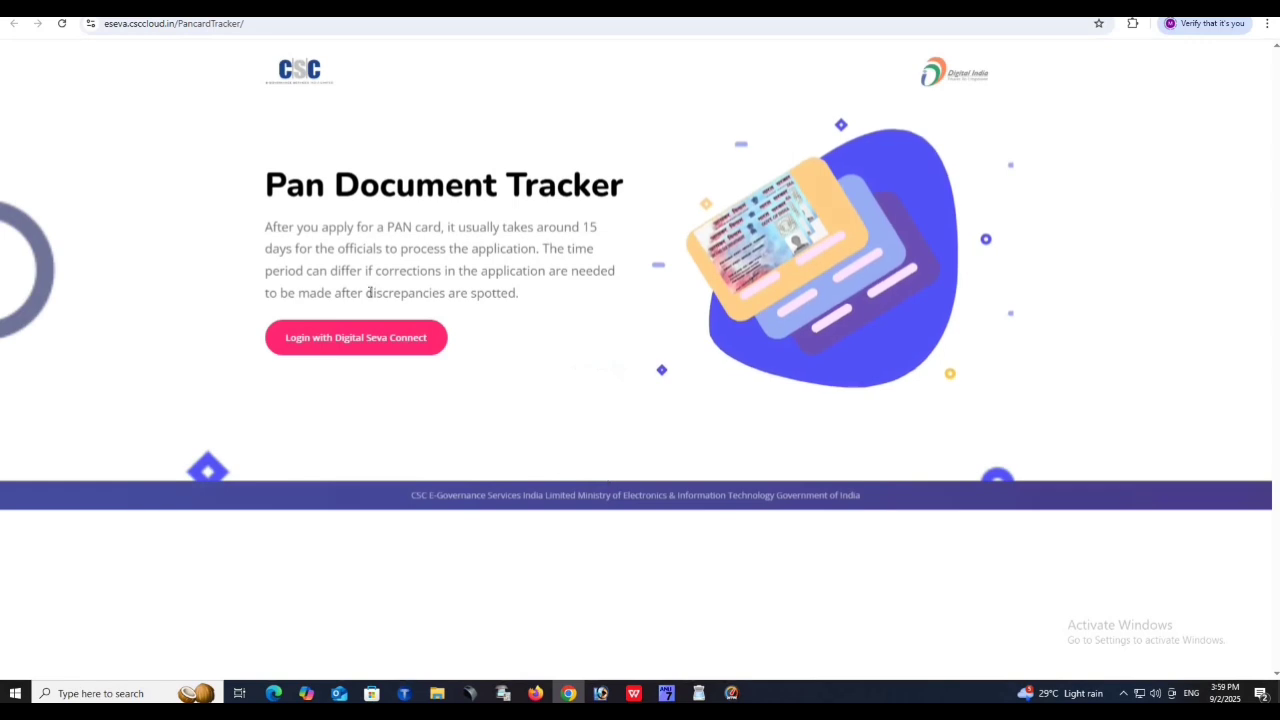
click(371, 340)
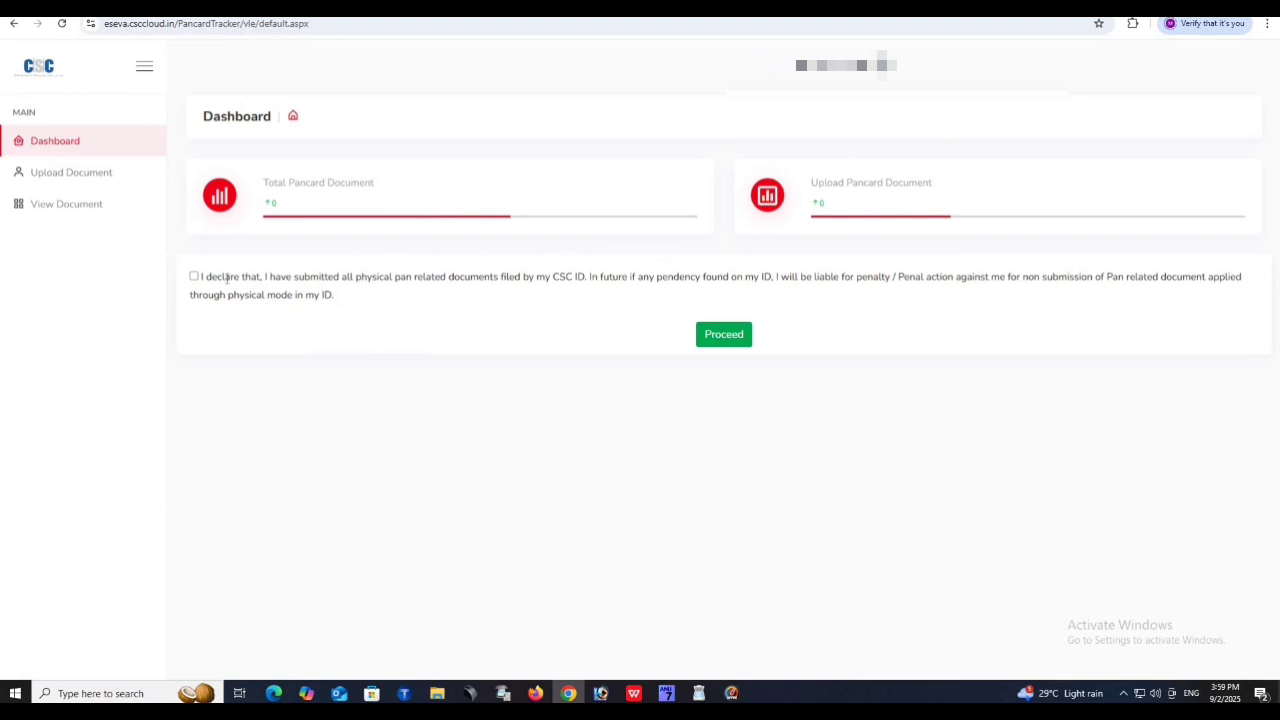
click(196, 280)
click(728, 340)
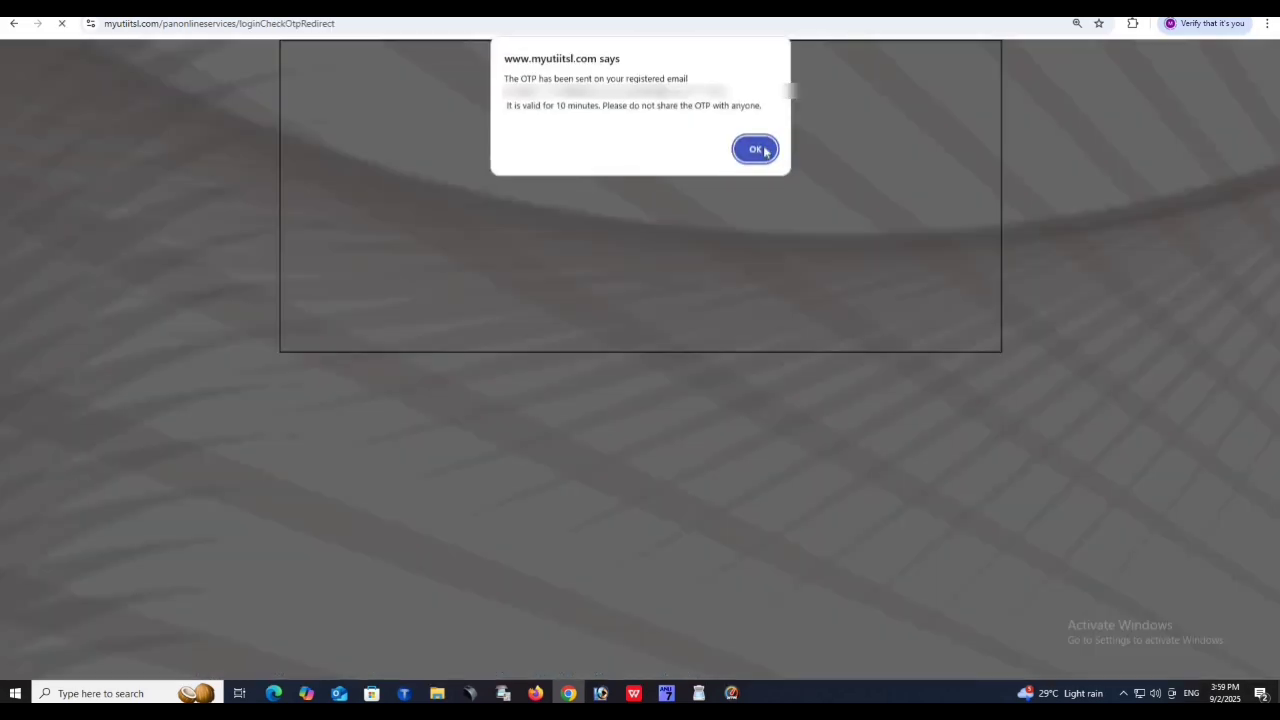
Dismiss the OTP notice, then enter the verification code and submit it to log in to UTIITSL PAN Online Services
click(765, 150)
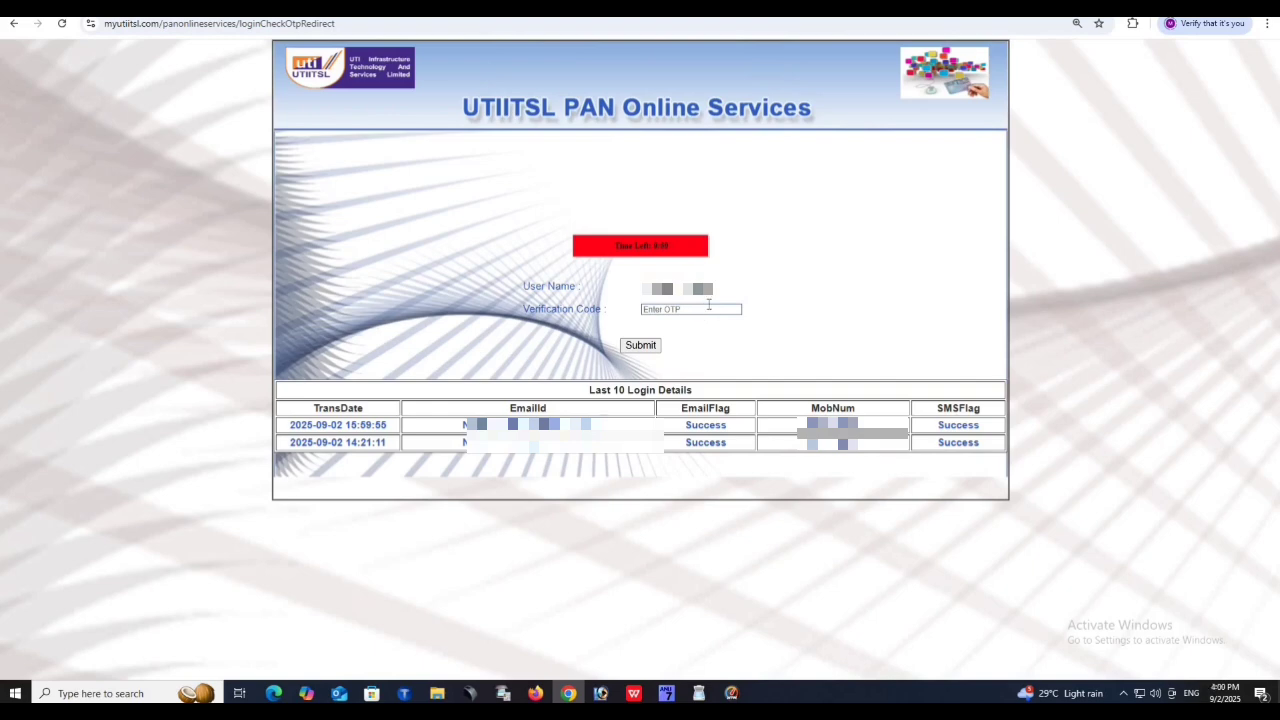
click(716, 309)
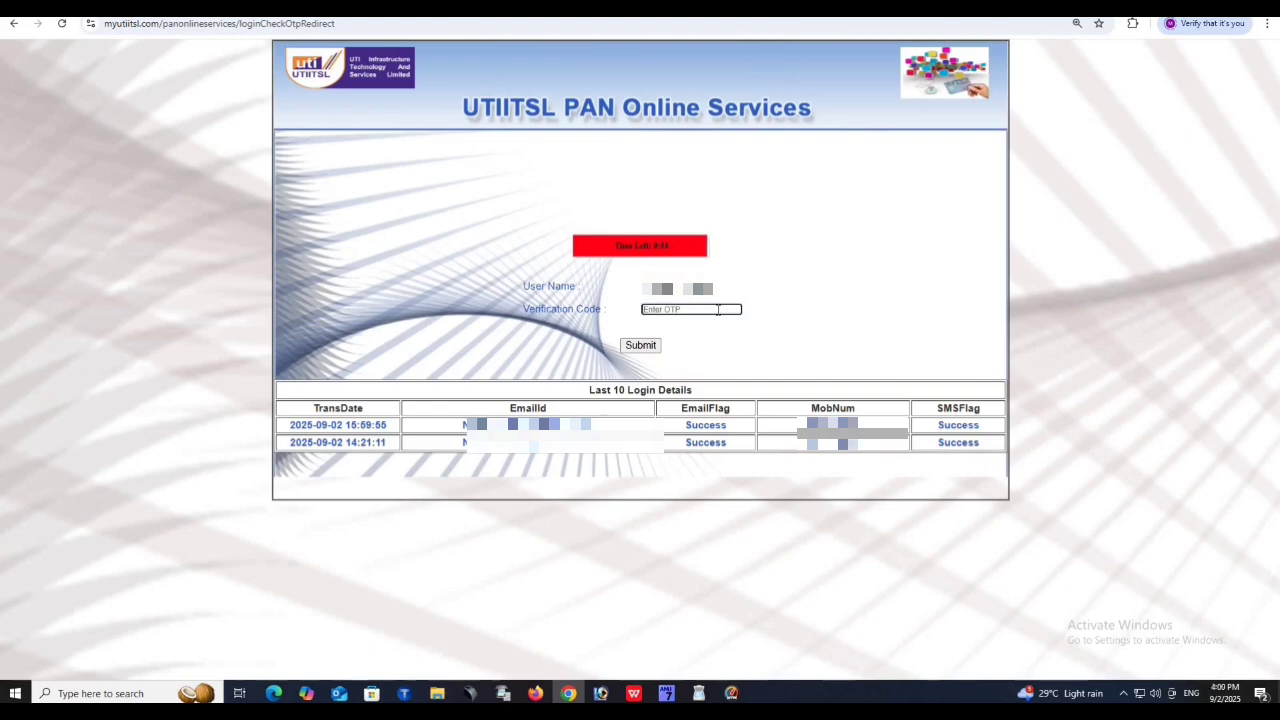
click(651, 349)
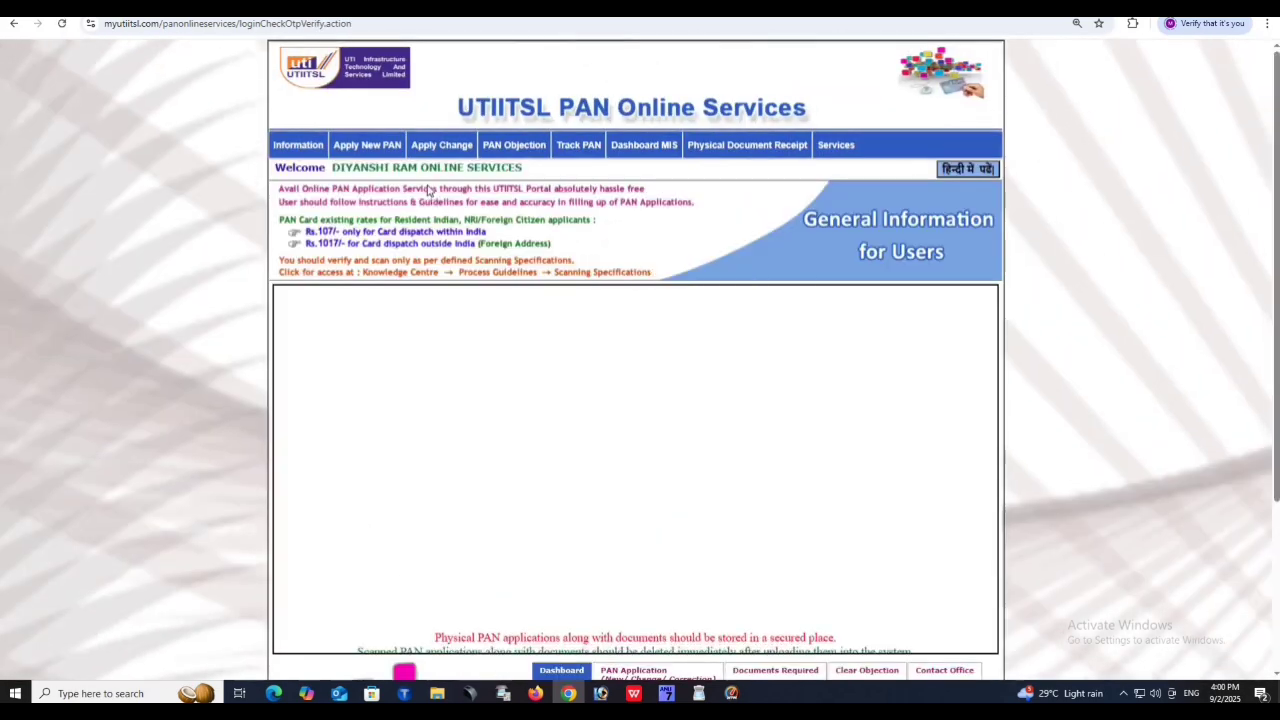
Open a Request for Changes/Correction in PAN Data (CSF) and acknowledge the physical application instructions
mouse_move(365, 150)
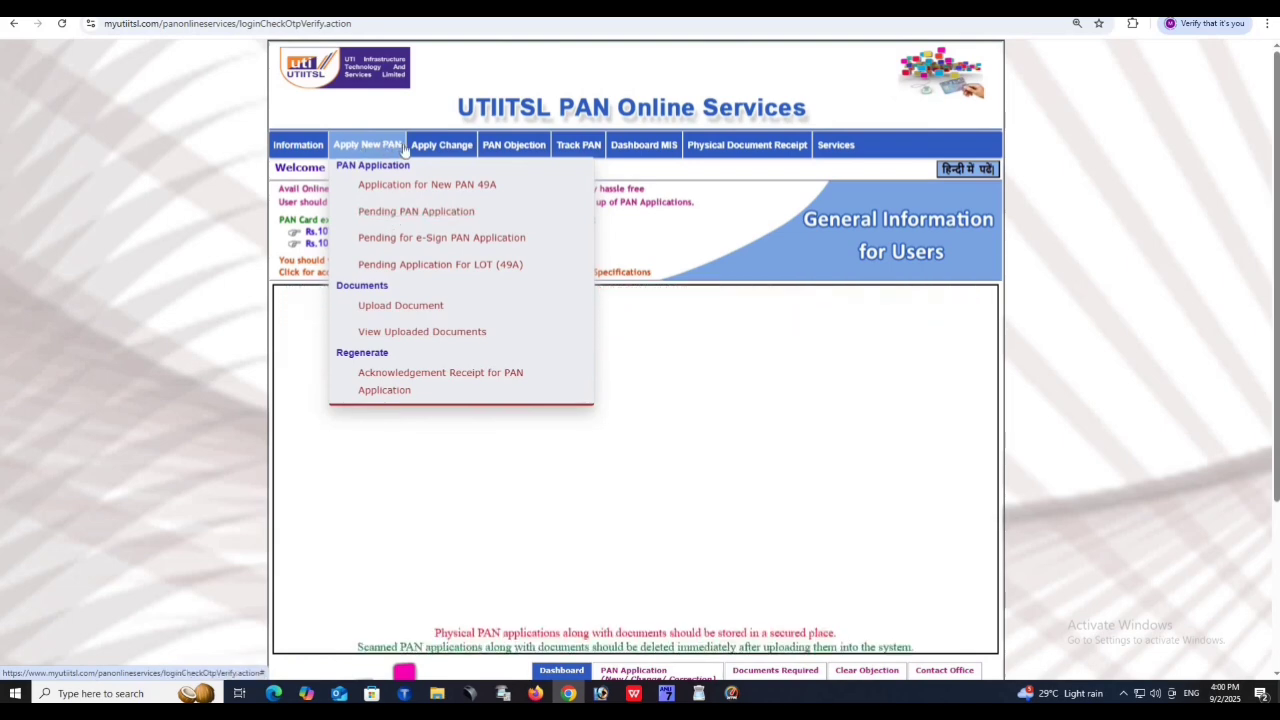
mouse_move(420, 149)
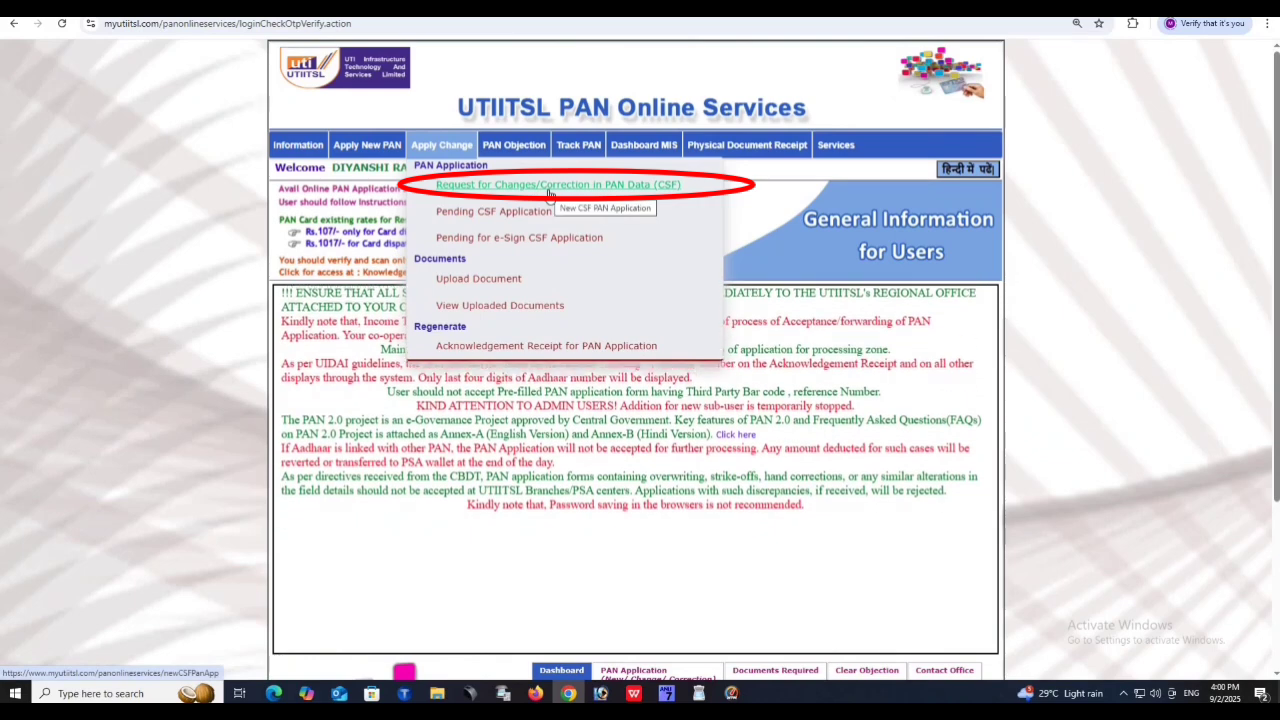
click(552, 189)
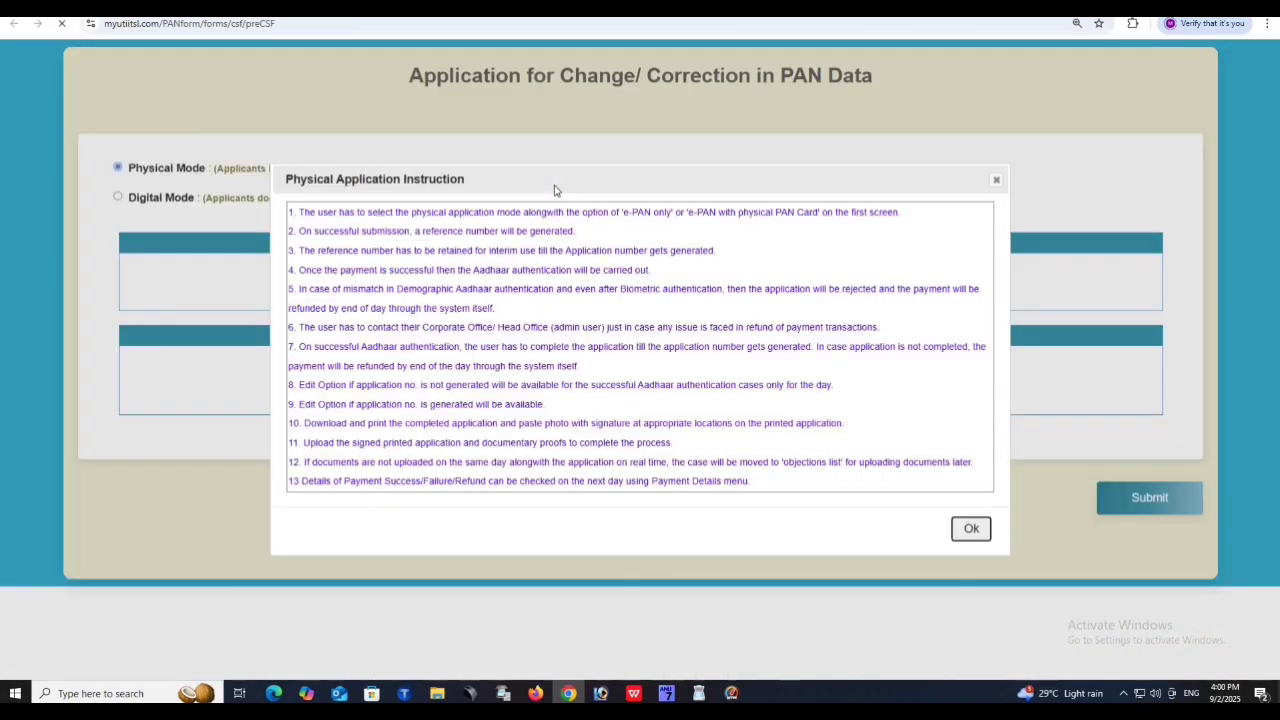
click(971, 529)
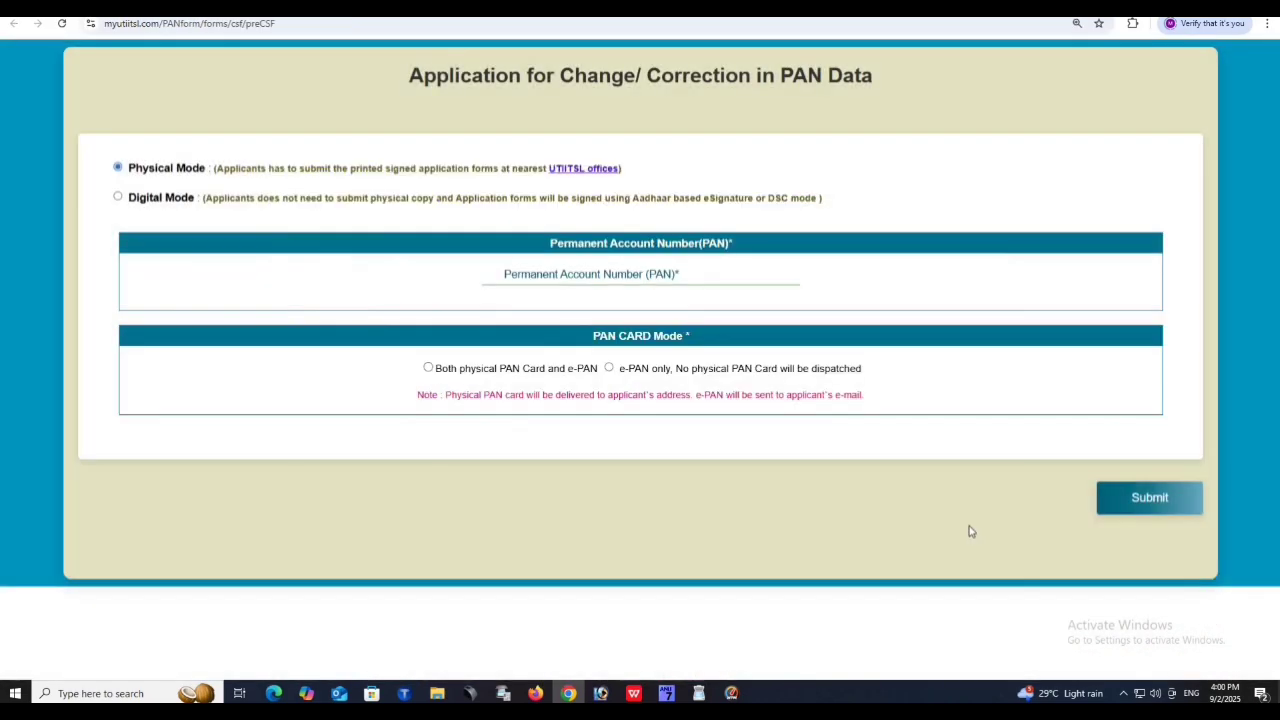
Enter the applicant's Permanent Account Number (PAN) and re-enter it for confirmation
click(622, 273)
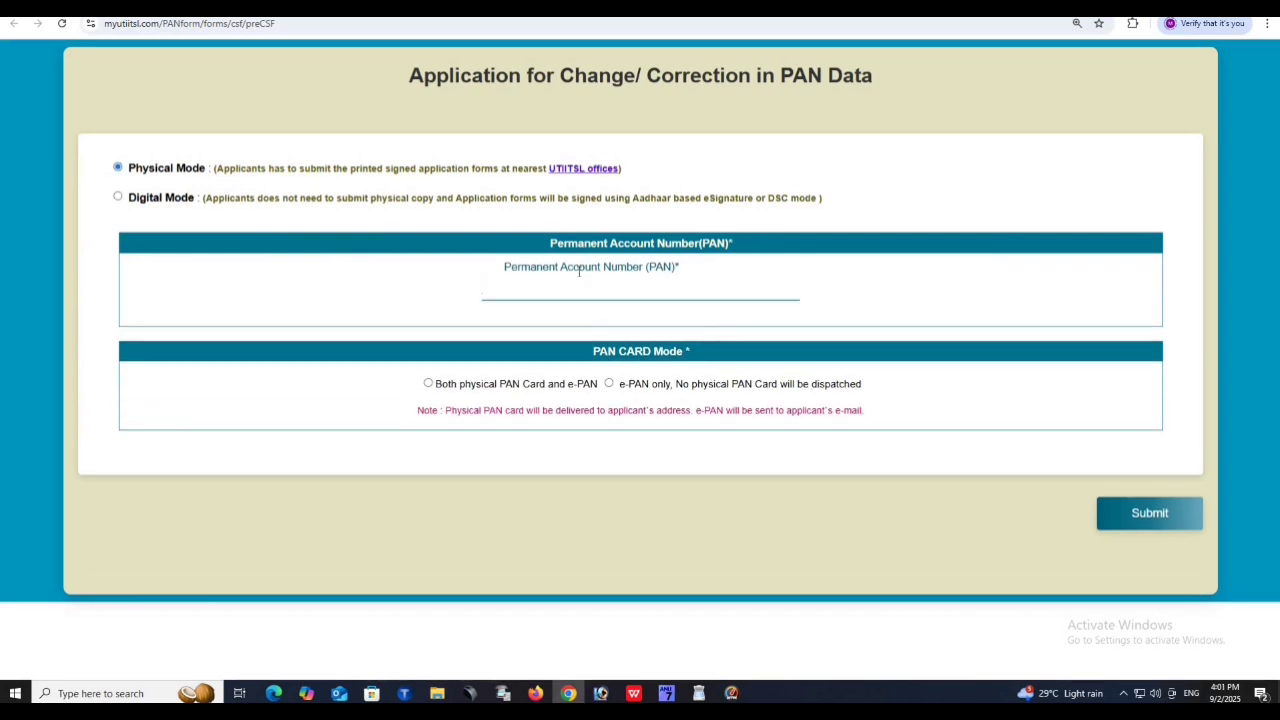
text(••••••••••)
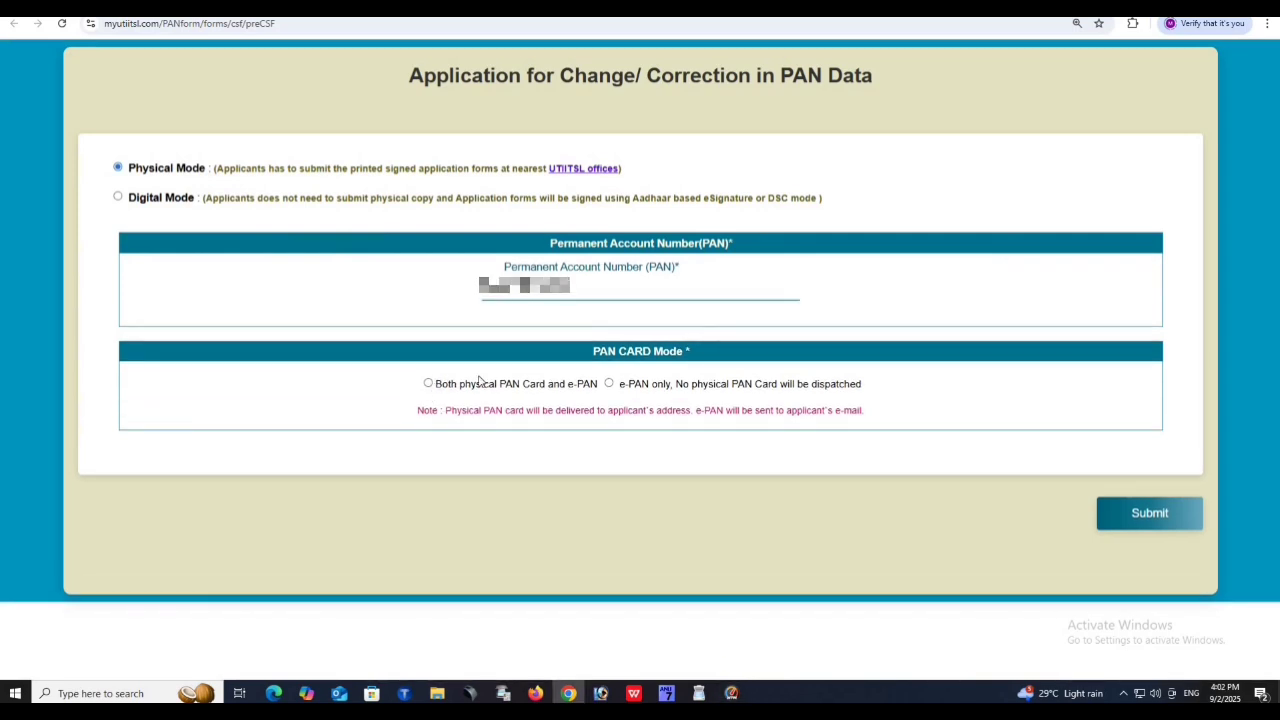
click(582, 289)
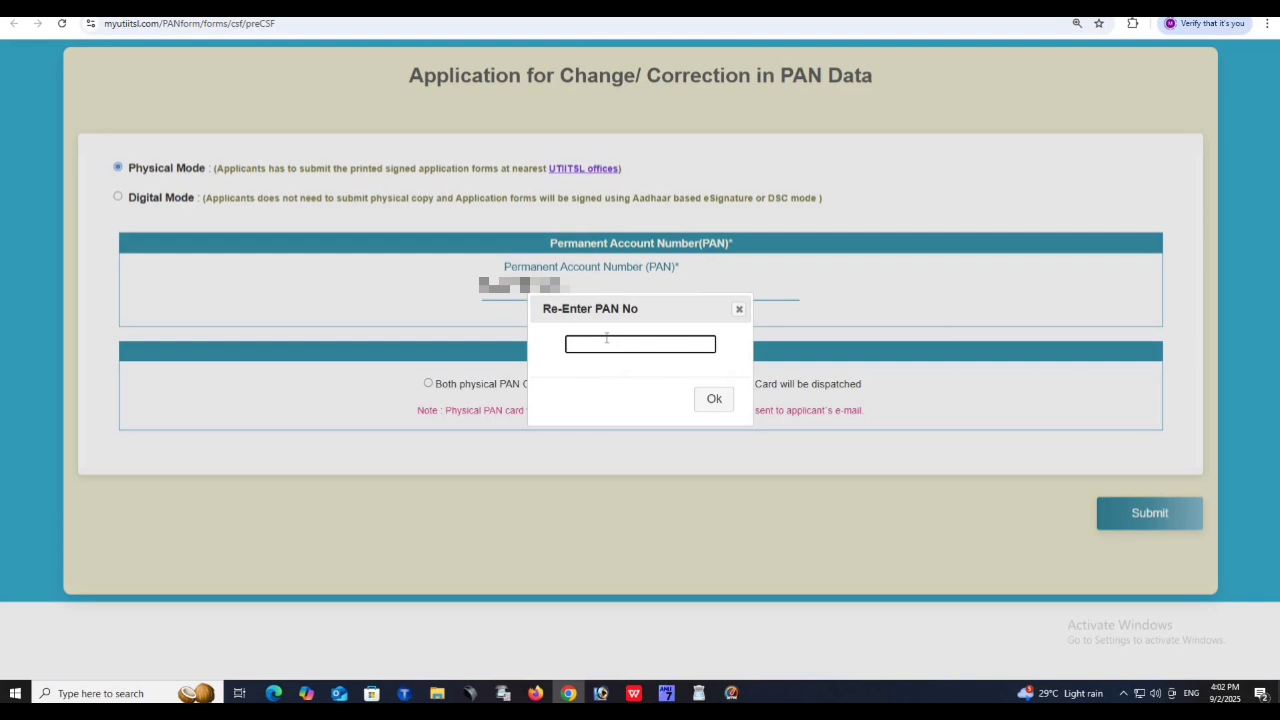
text(••••)
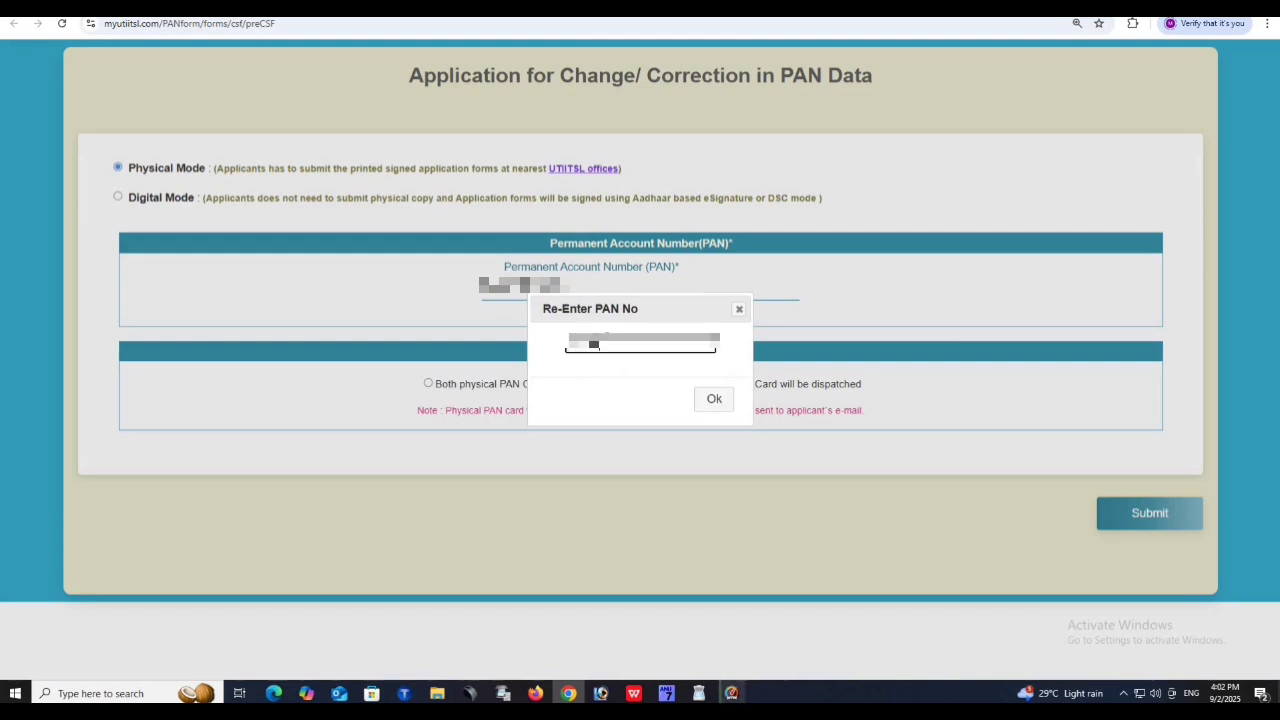
text(••)
click(716, 400)
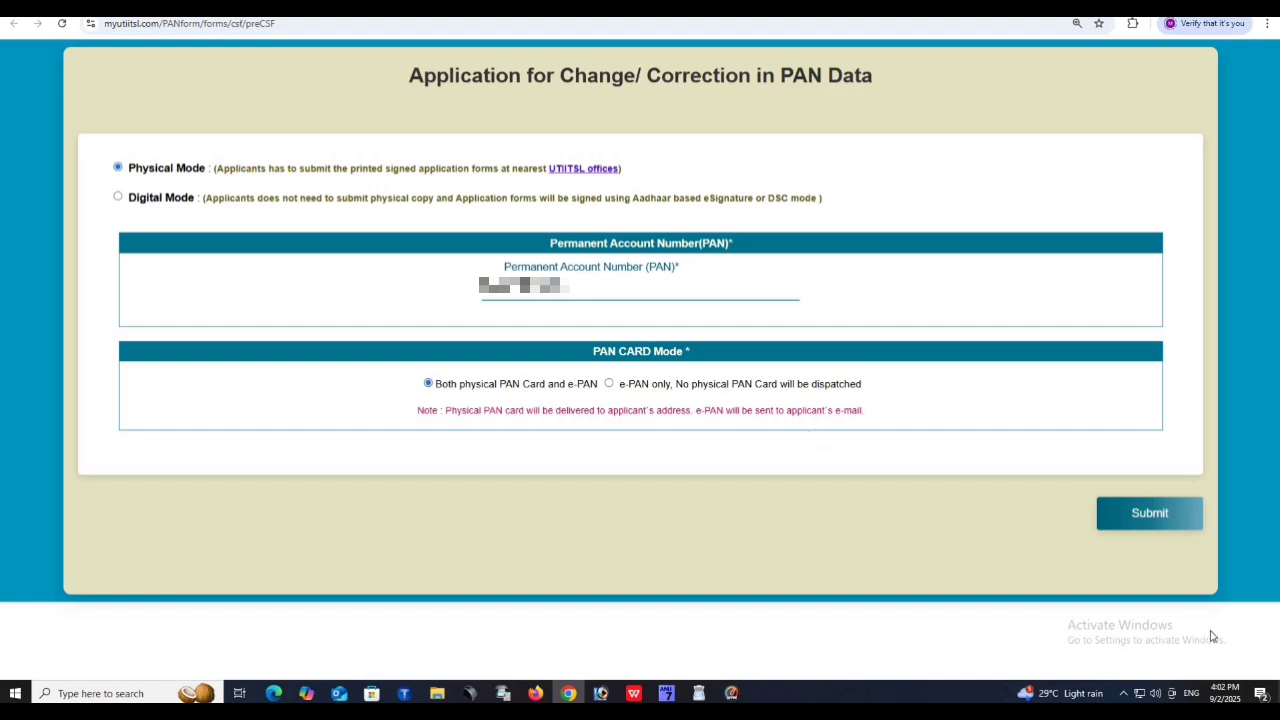
Submit the request with the PAN card mode Both physical PAN Card and e-PAN, and acknowledge the reference number
click(1147, 515)
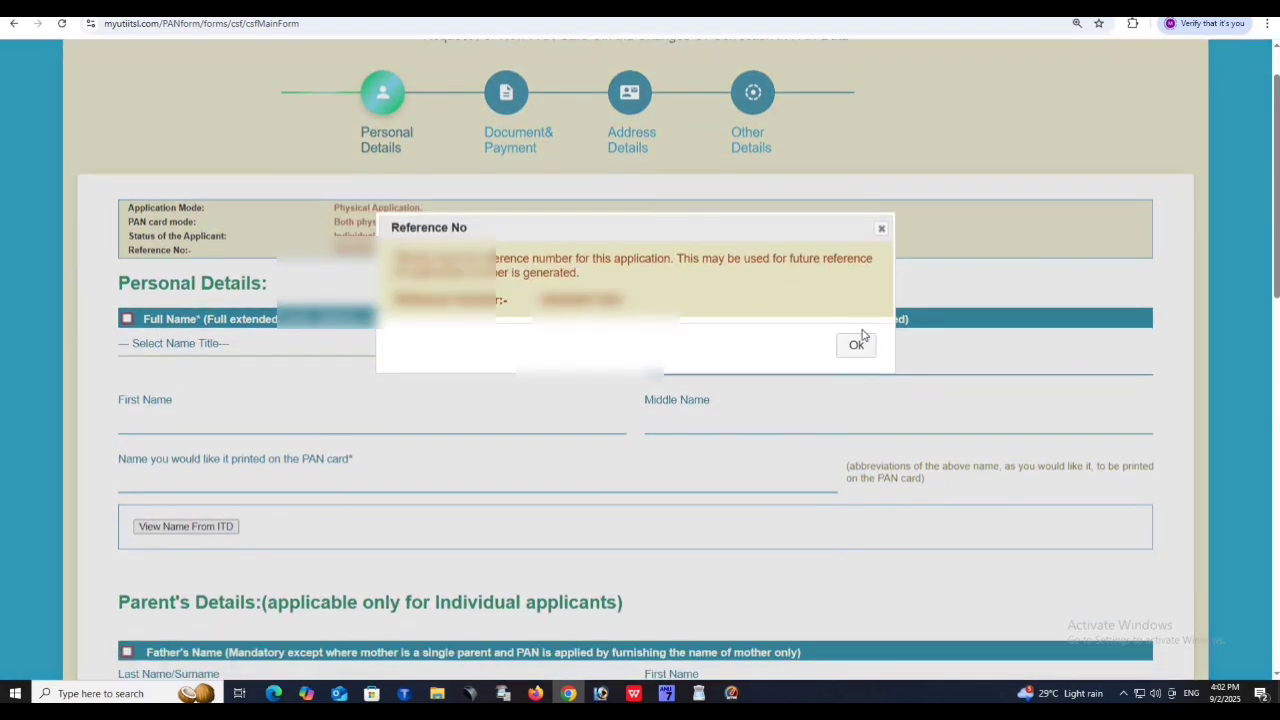
click(855, 344)
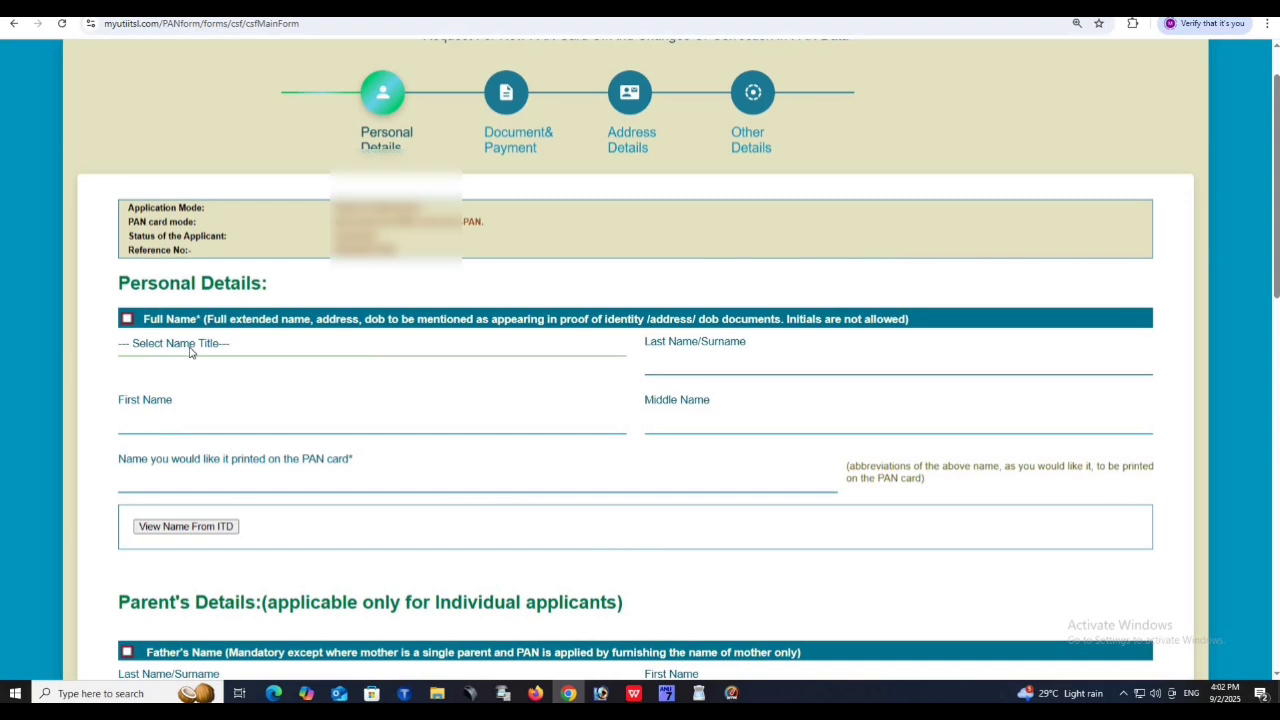
Set the name title to SHRI, mark Full Name for correction and fill in the applicant's name
scroll(190, 350, down, 1)
click(184, 287)
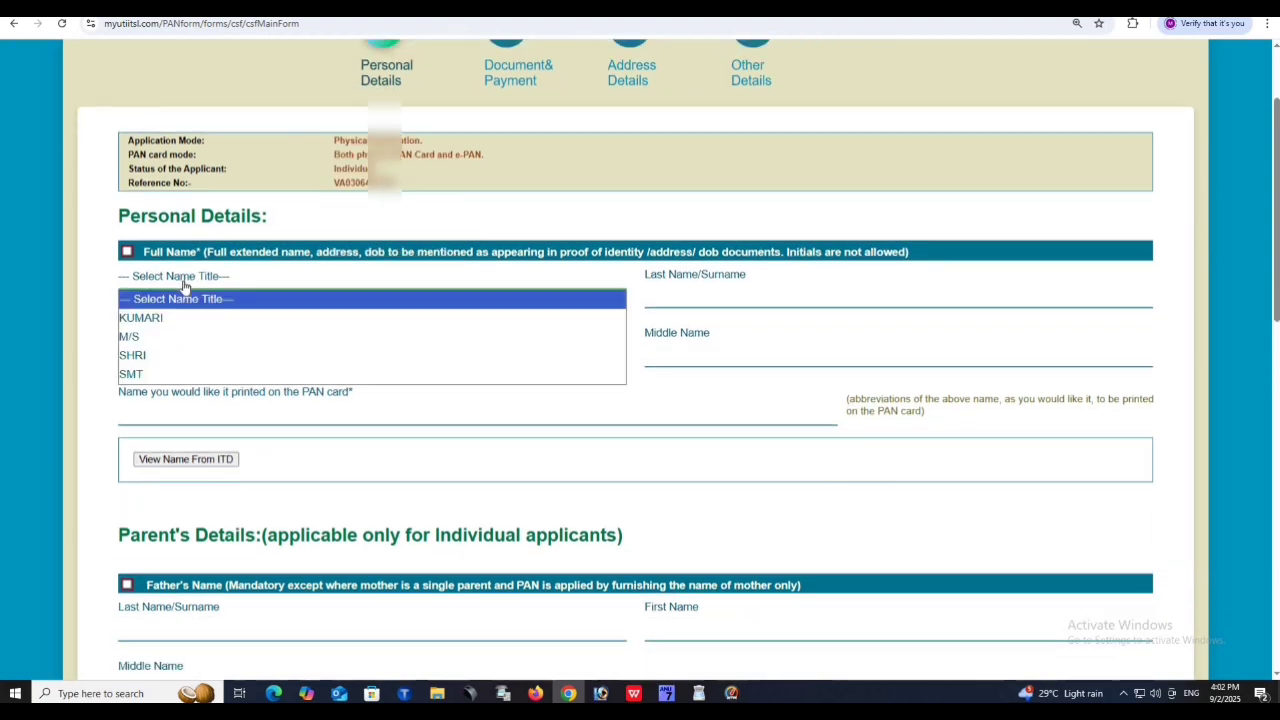
click(186, 354)
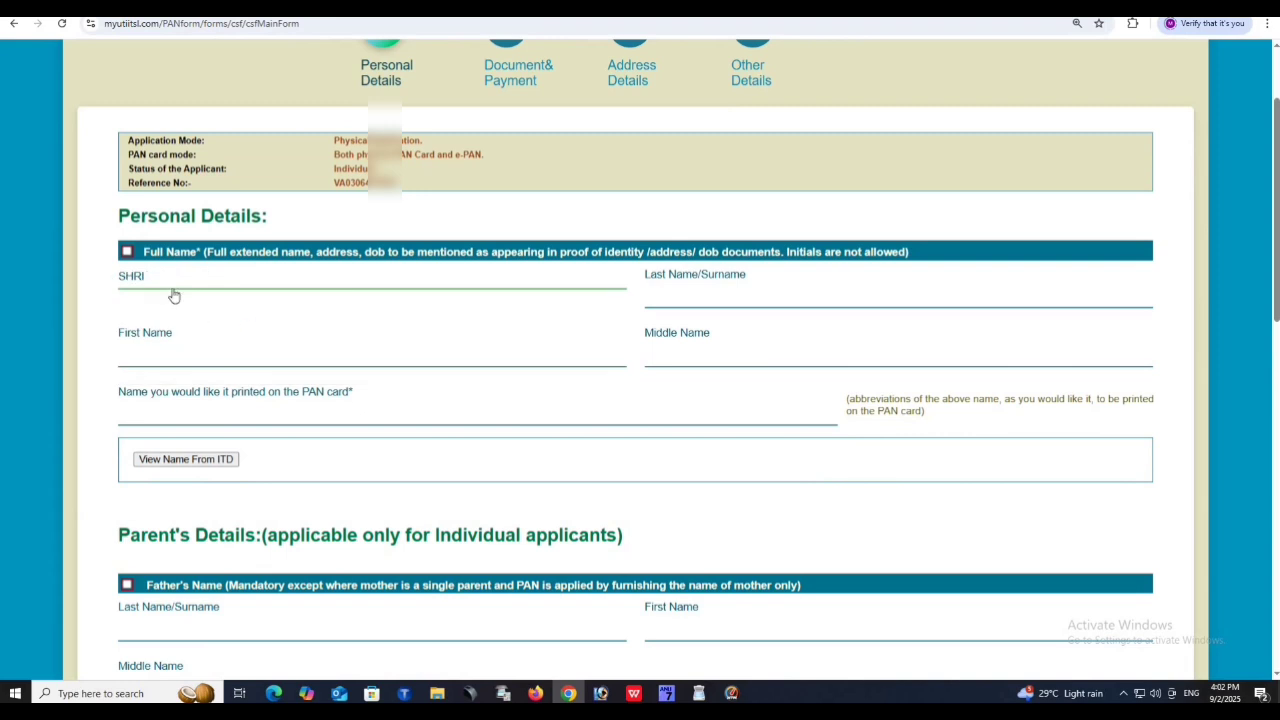
click(127, 253)
Mark Father's Name for correction and fill in the father's name in the parent's details
scroll(197, 309, down, 1)
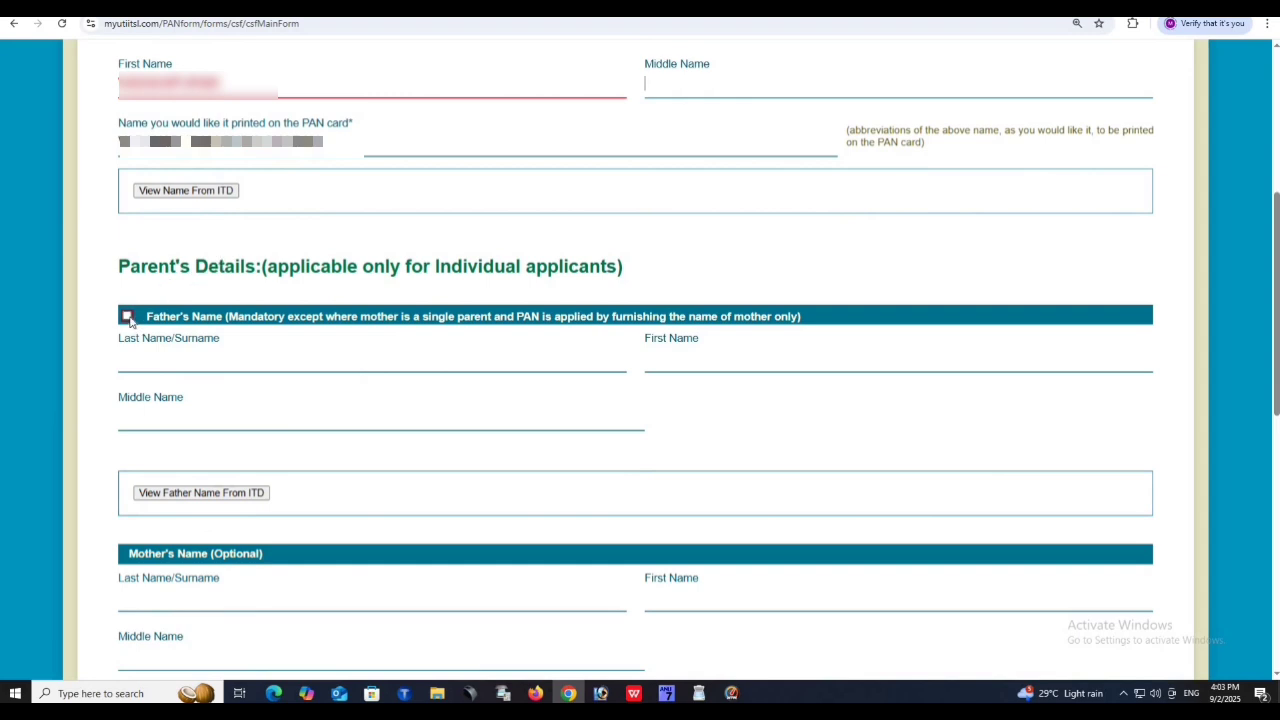
click(127, 316)
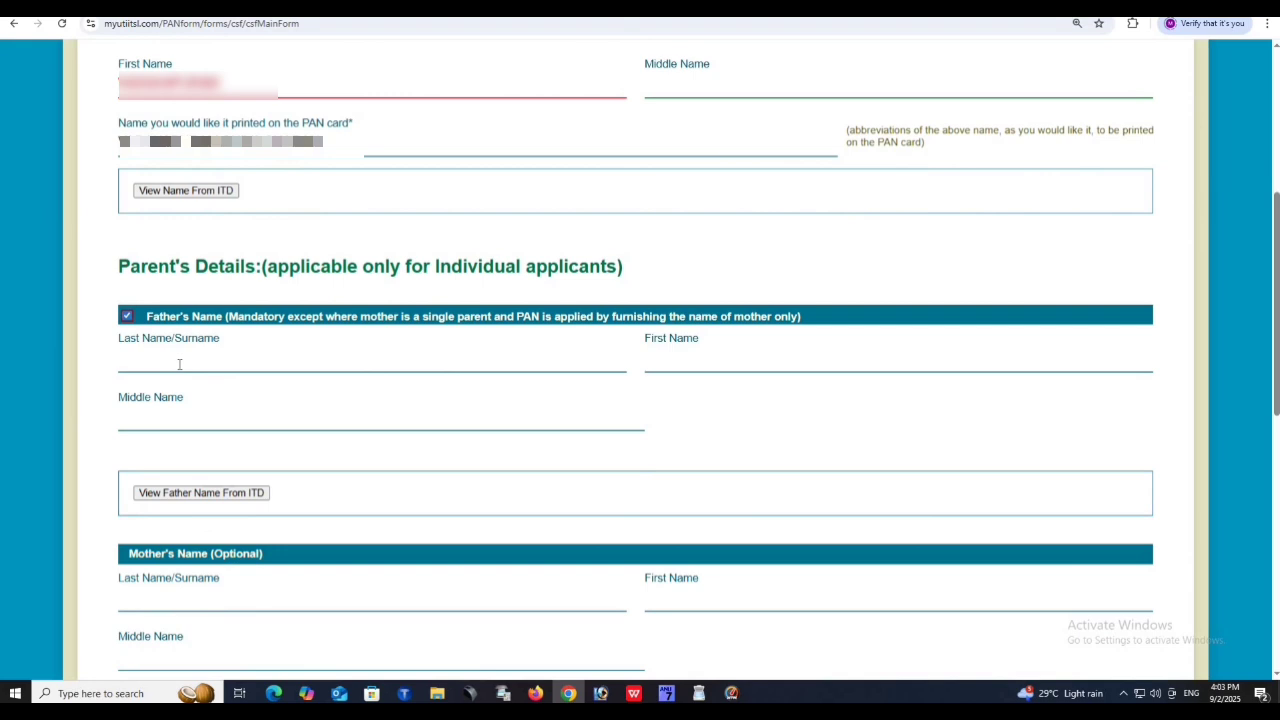
text(ASHOK)
Choose FATHER'S NAME as the parent's name printed on the PAN card
scroll(159, 331, down, 3)
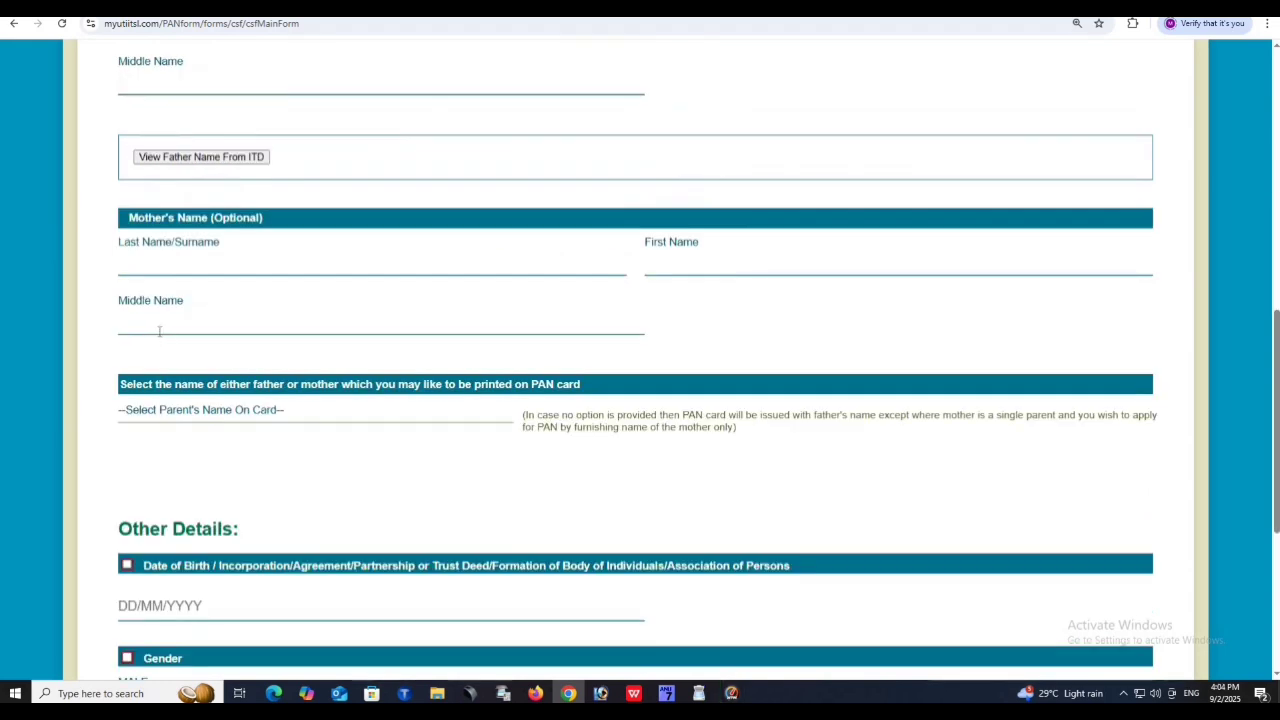
click(198, 416)
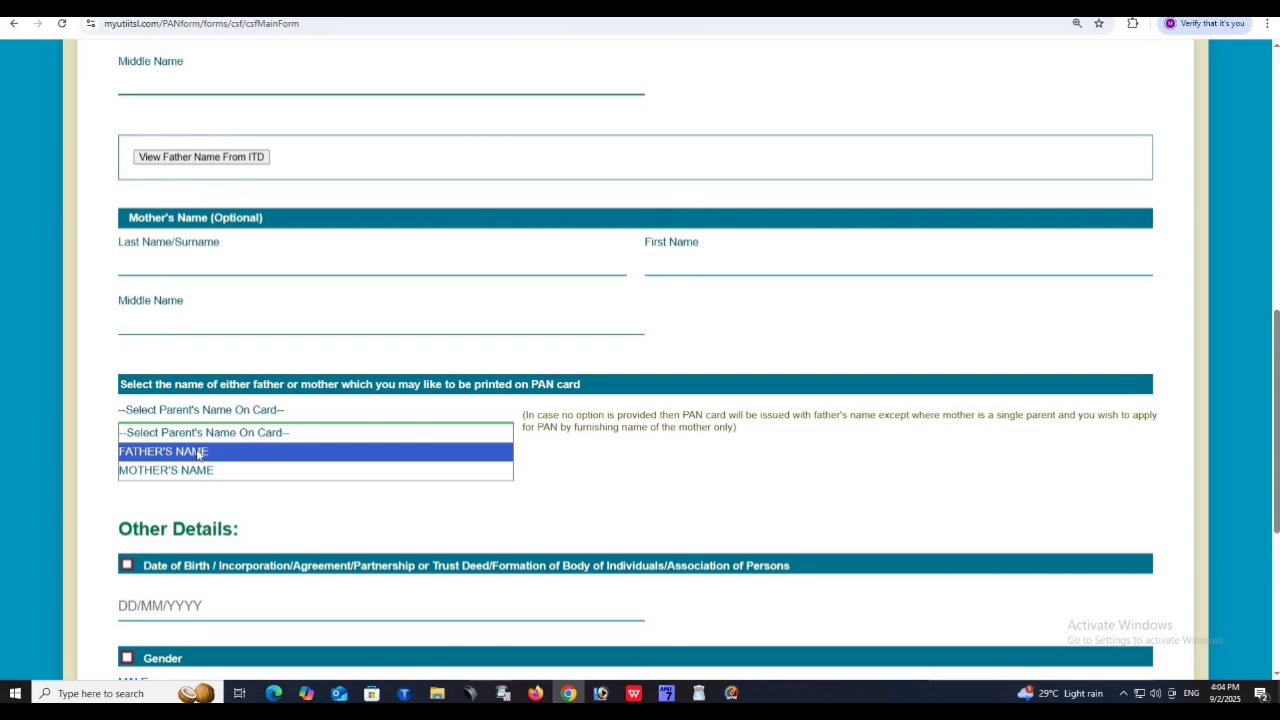
click(198, 452)
Fill in the applicant's date of birth and select TELANGANA as the state under Other Details
scroll(171, 251, down, 3)
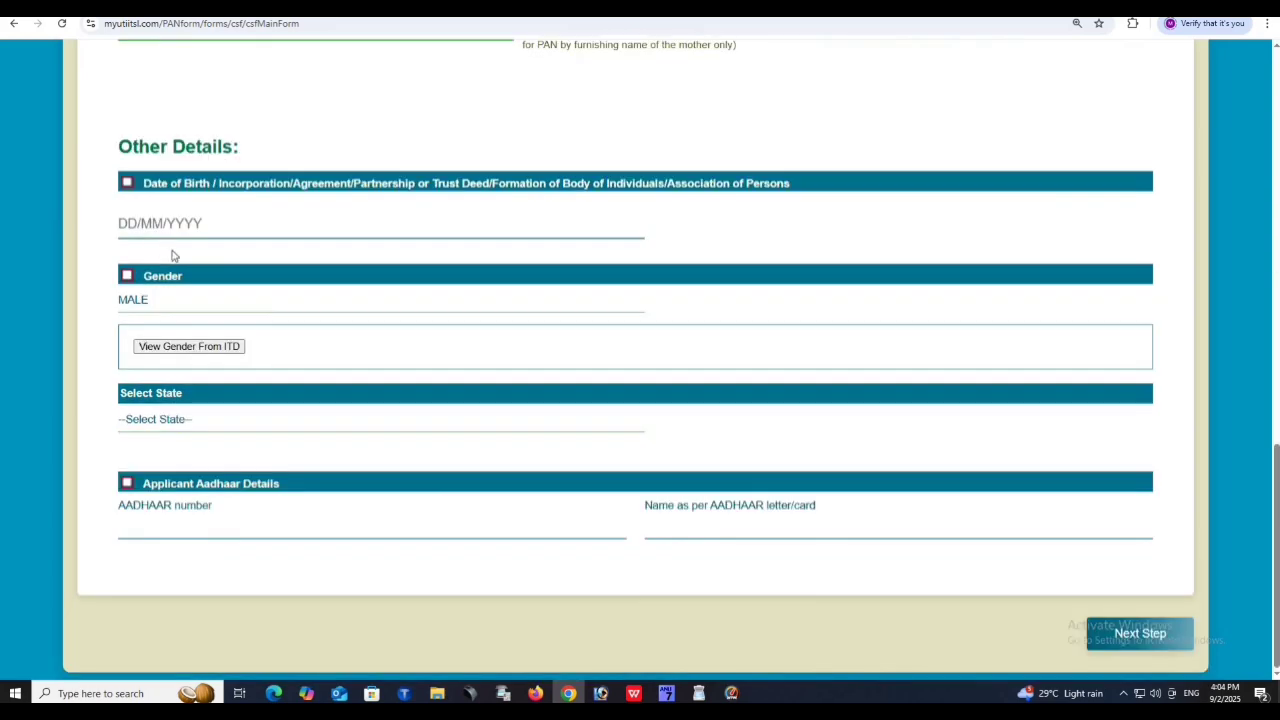
scroll(171, 251, up, 2)
scroll(171, 255, up, 1)
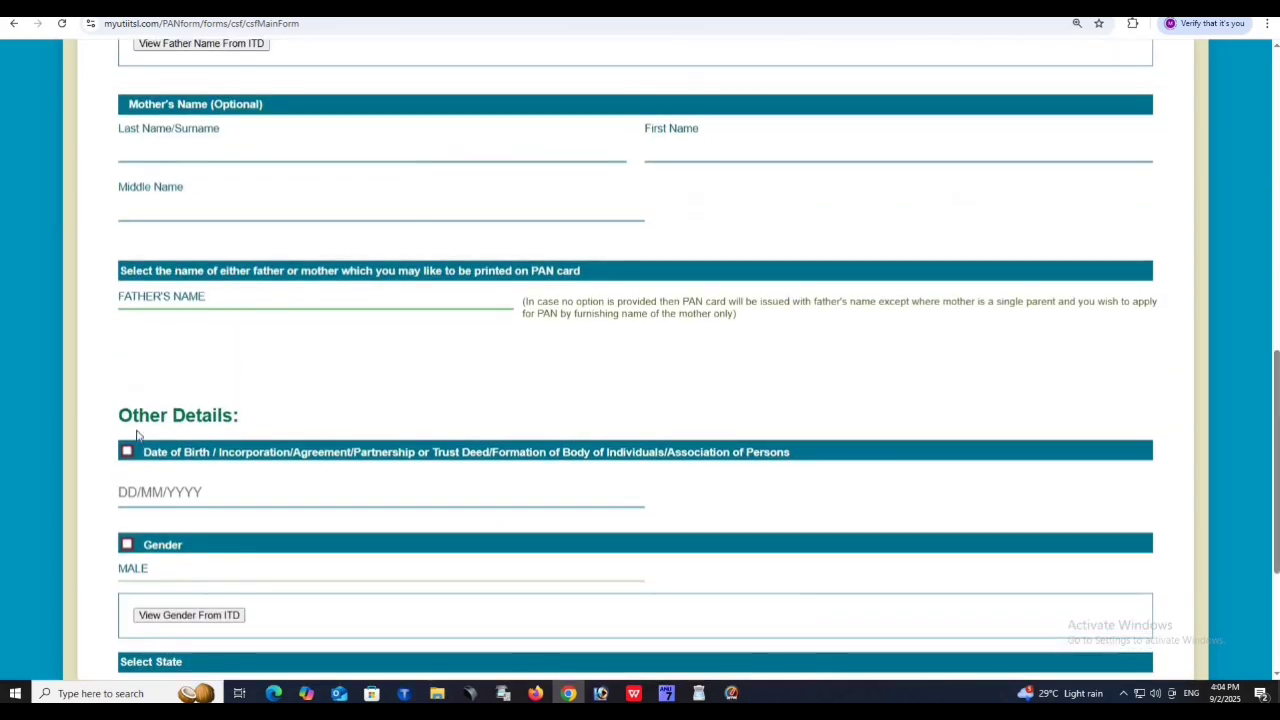
click(133, 490)
scroll(194, 469, down, 2)
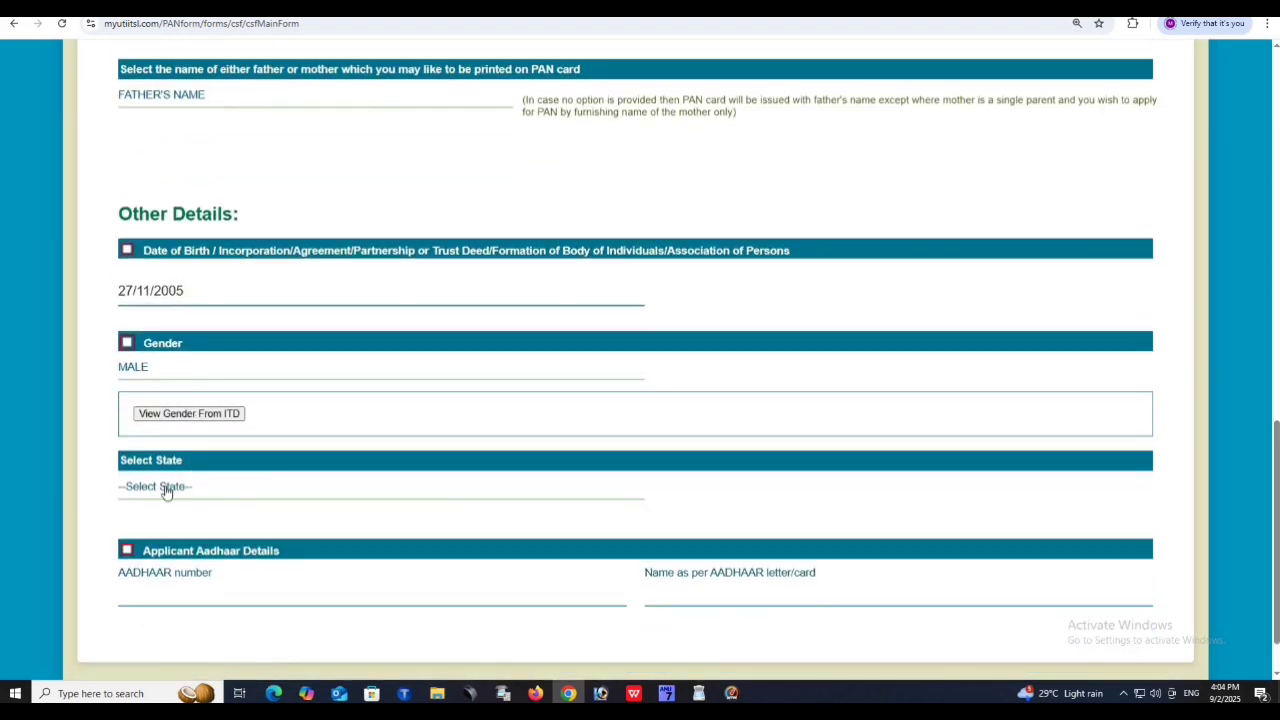
click(166, 490)
scroll(177, 333, down, 5)
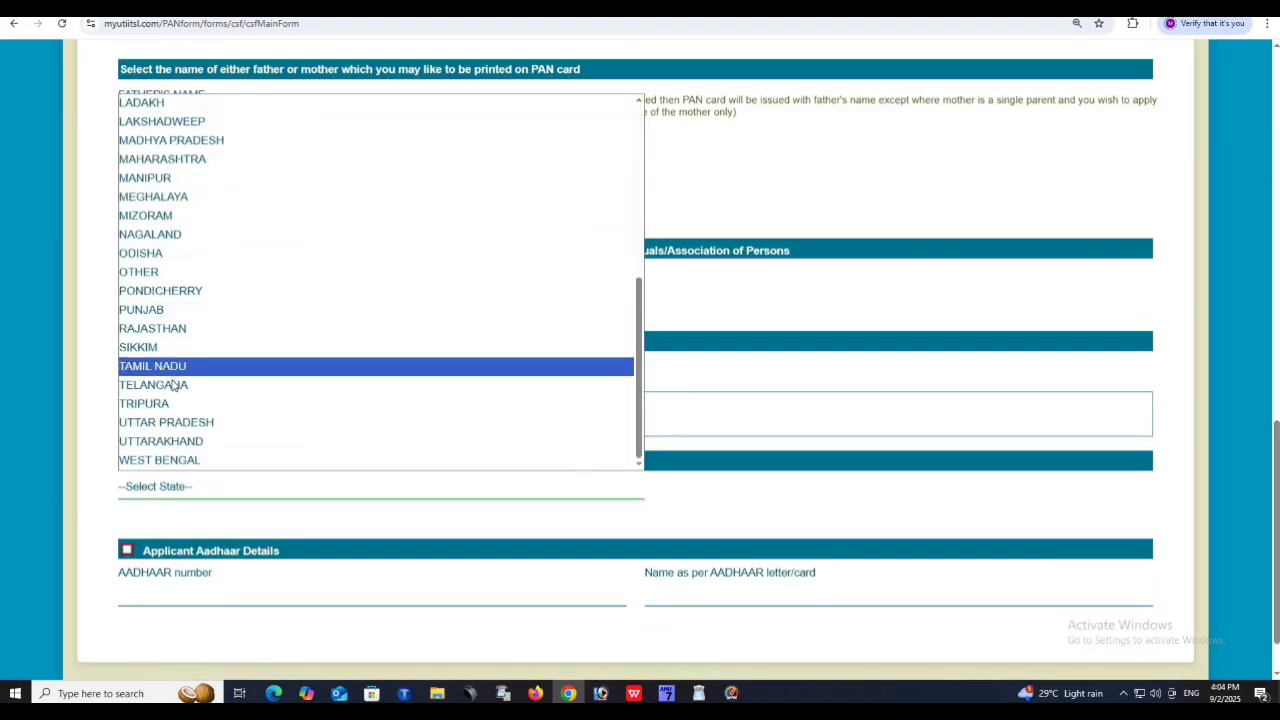
click(172, 386)
Enter the applicant's Aadhaar number in the Applicant Aadhaar Details section
scroll(186, 400, down, 1)
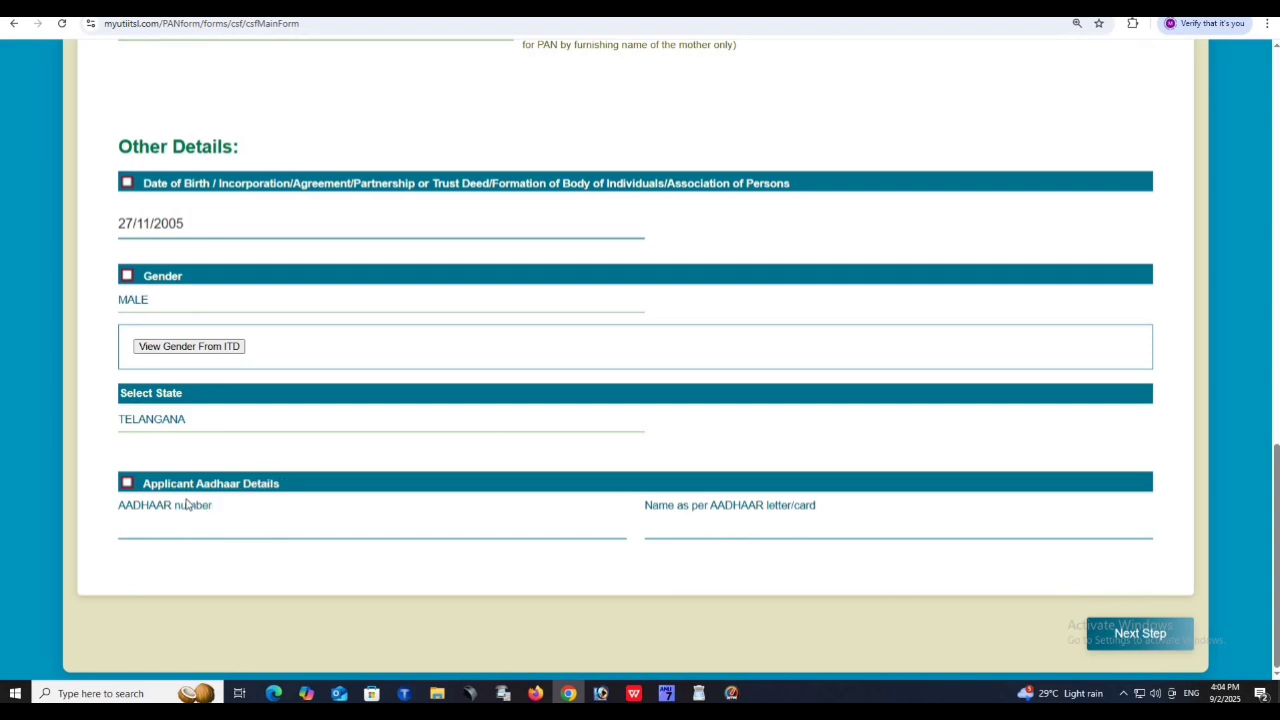
text(XXXXXXXXXXXXX)
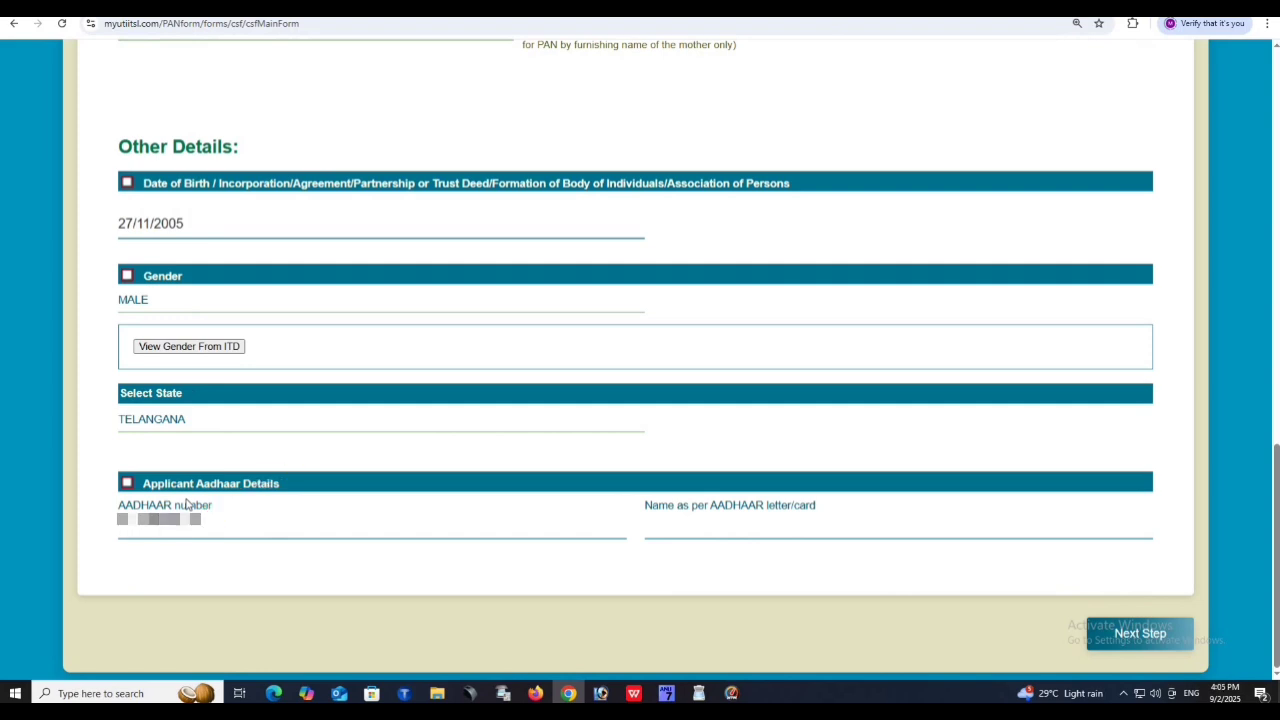
Re-enter the applicant's Aadhaar number in the verification dialog and confirm it
click(685, 530)
text(XXXXXXXXXXXX)
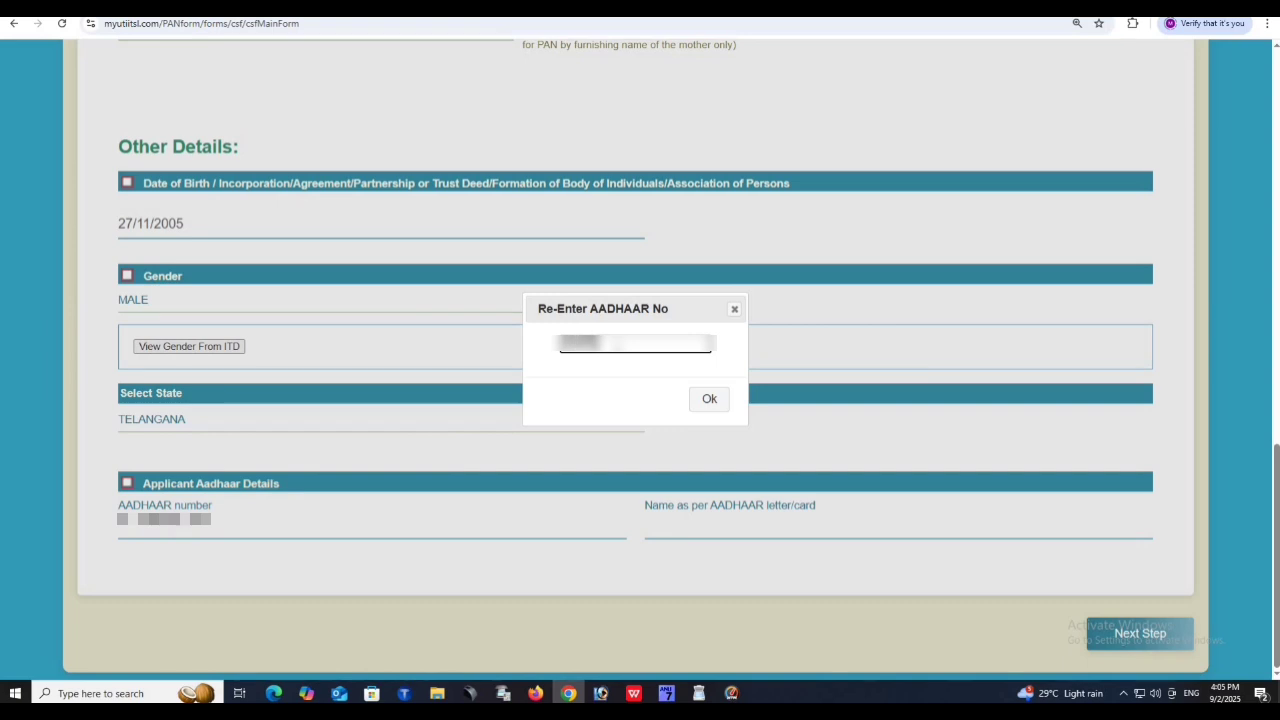
key(Return)
Fill in the applicant's name as per the Aadhaar card, mark Applicant Aadhaar Details for update and proceed to the document details
click(720, 518)
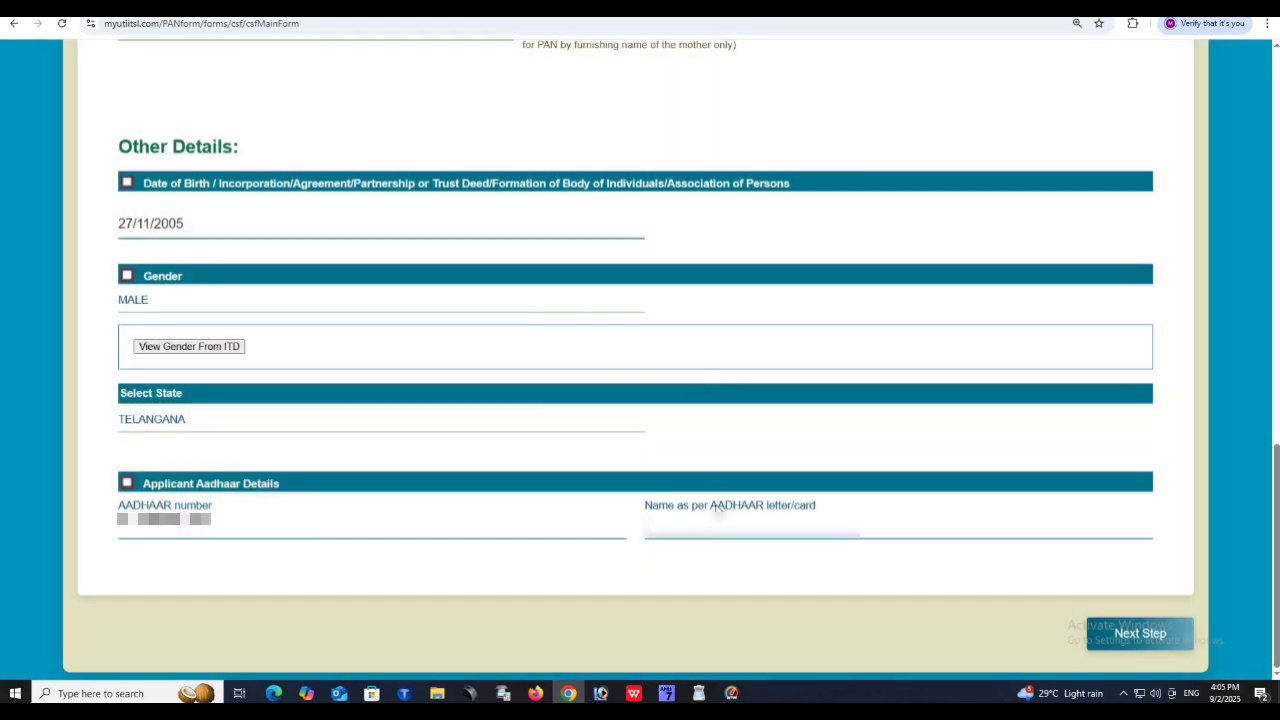
text(XXXXXXXXXXXXXXXXXXXXXXX)
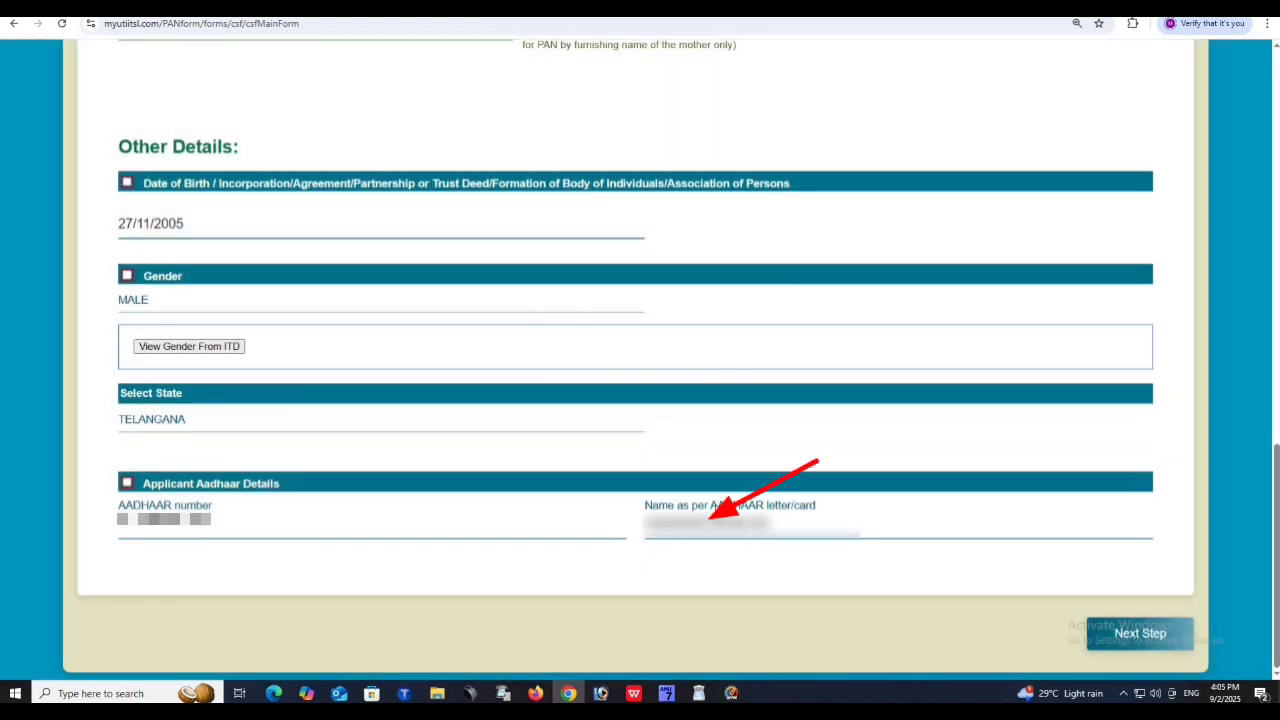
text(XXX)
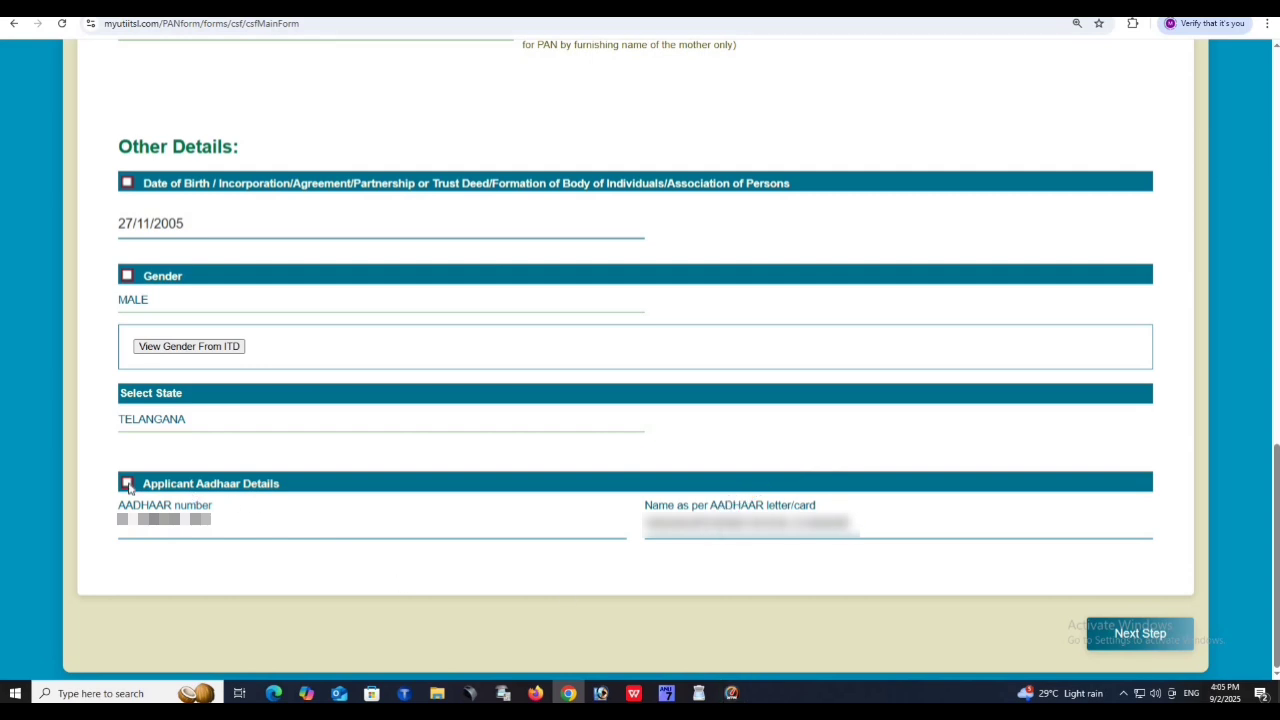
click(127, 483)
click(1123, 634)
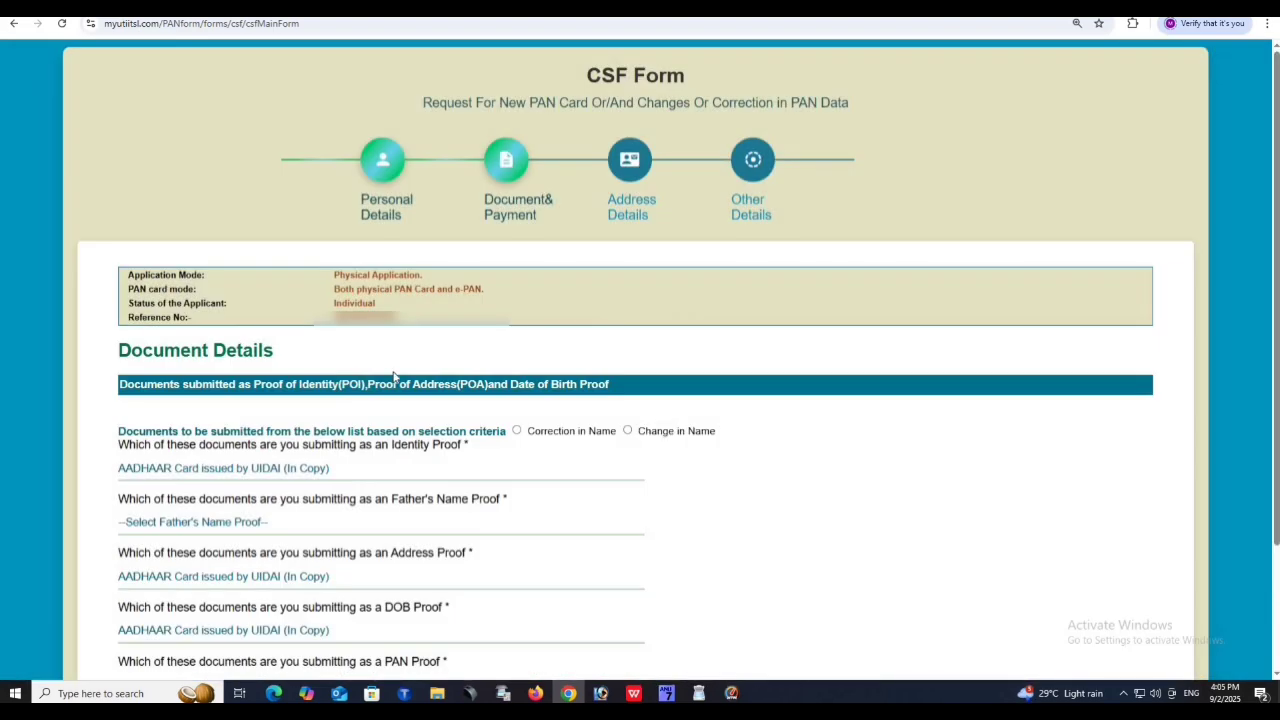
Choose Correction in Name and select Matriculation certificate (In Copy) as the Father's Name Proof
scroll(393, 376, down, 1)
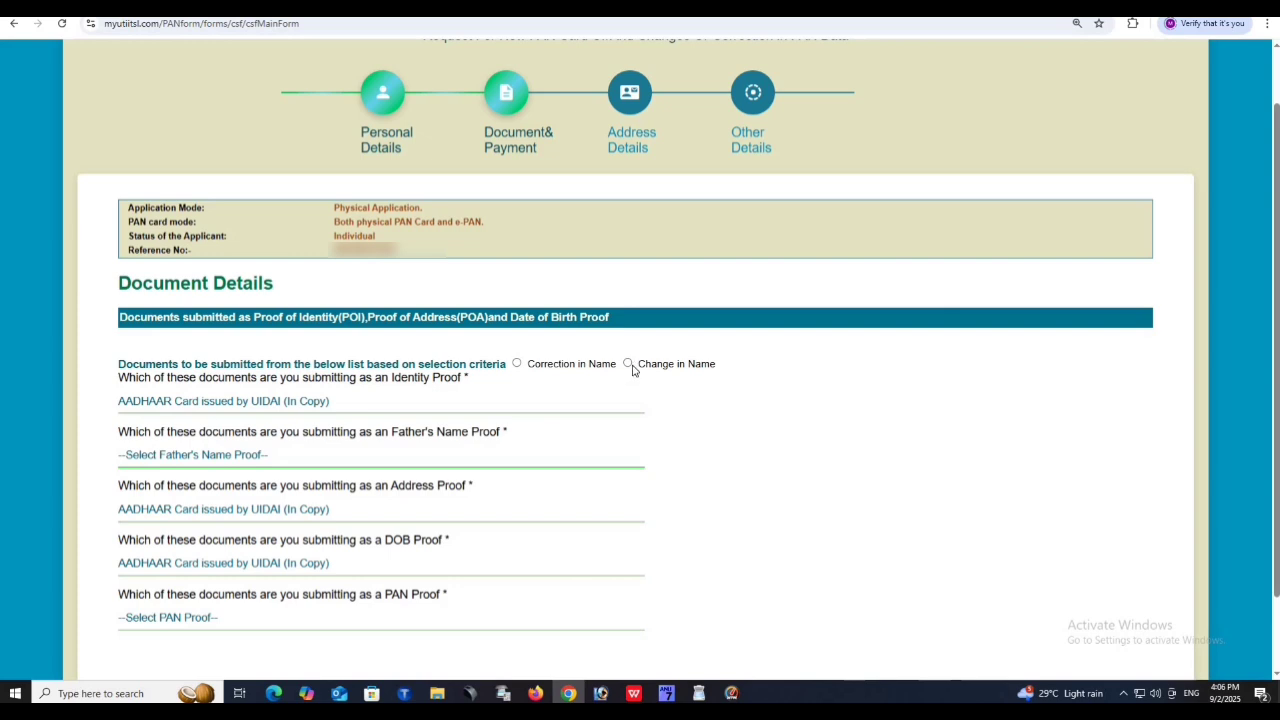
click(517, 363)
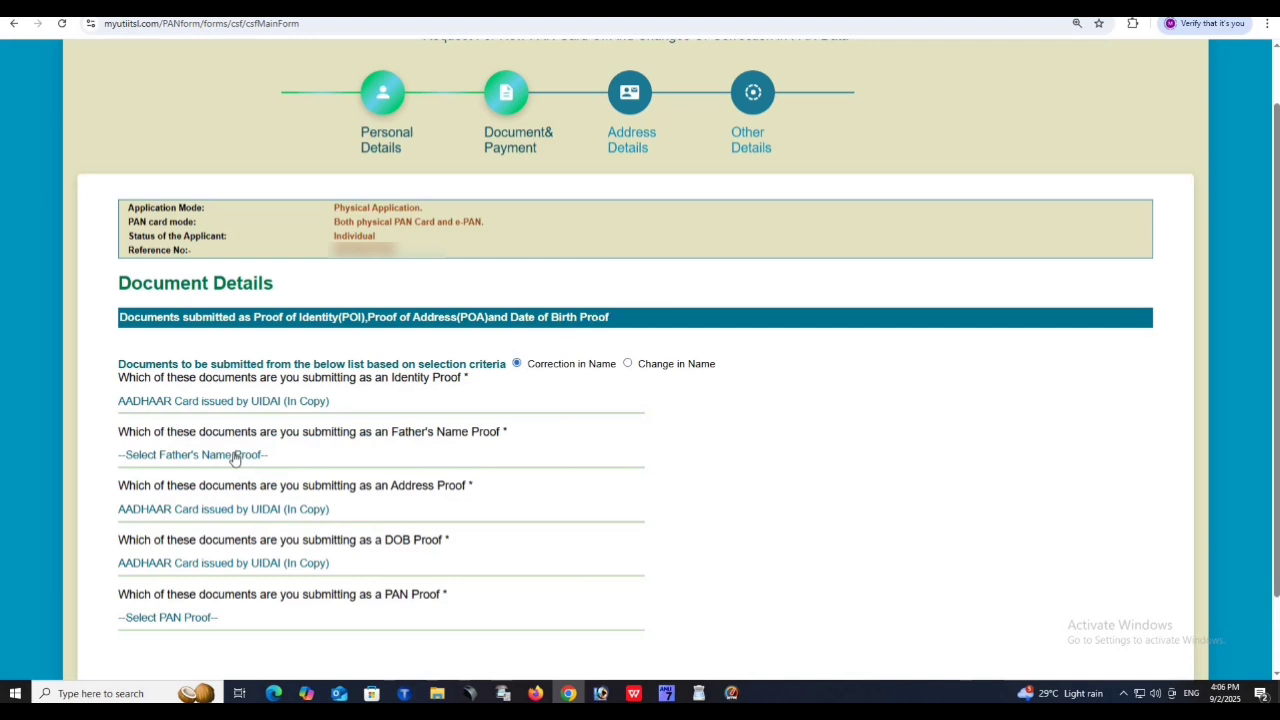
click(234, 458)
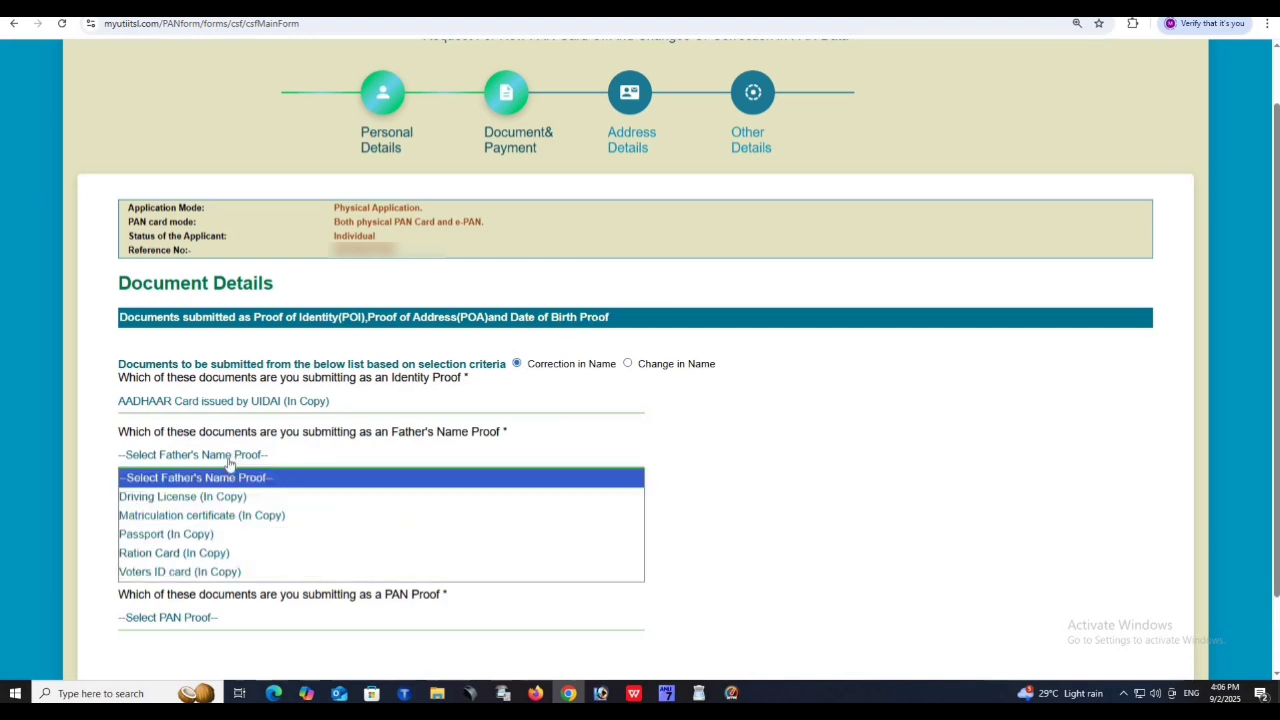
click(231, 516)
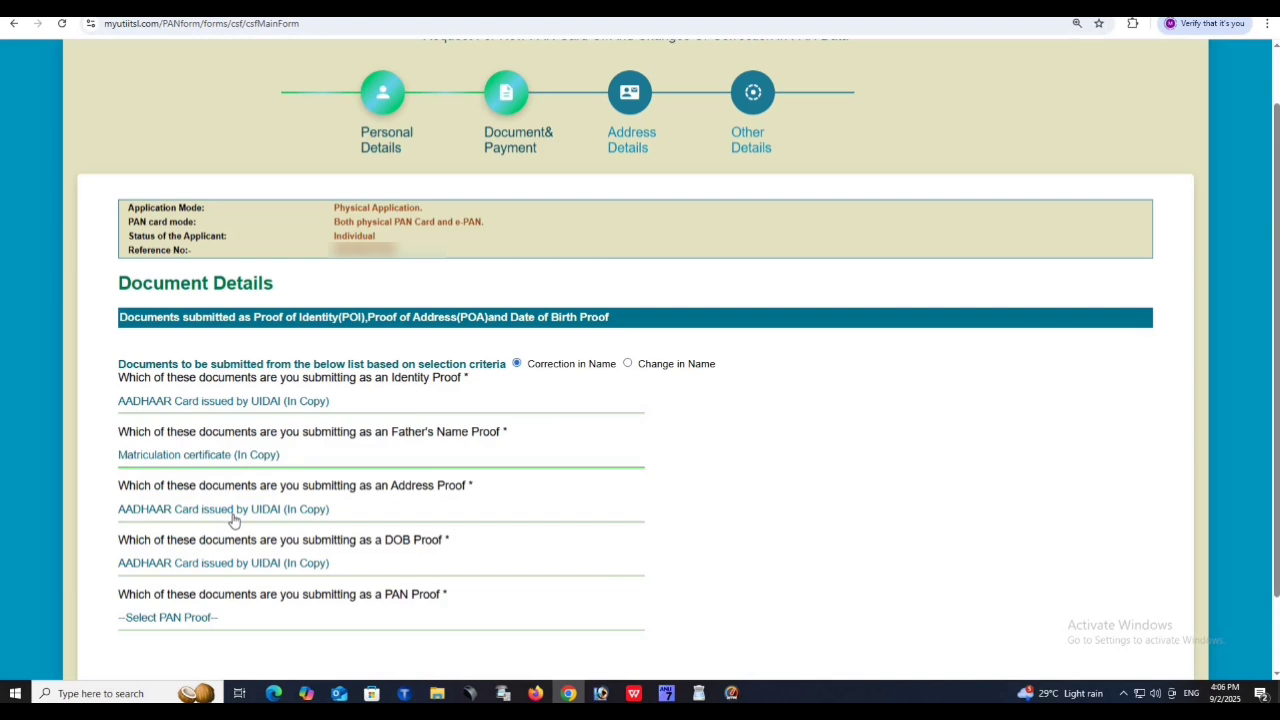
click(246, 459)
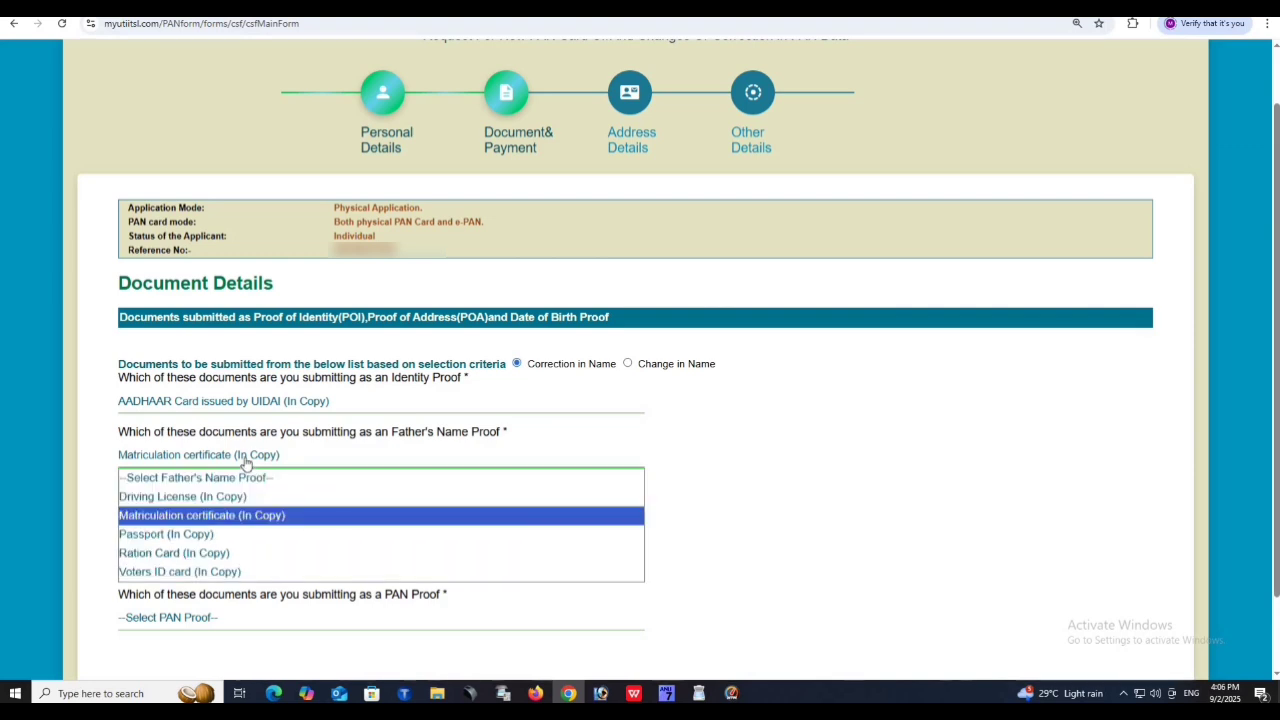
click(225, 516)
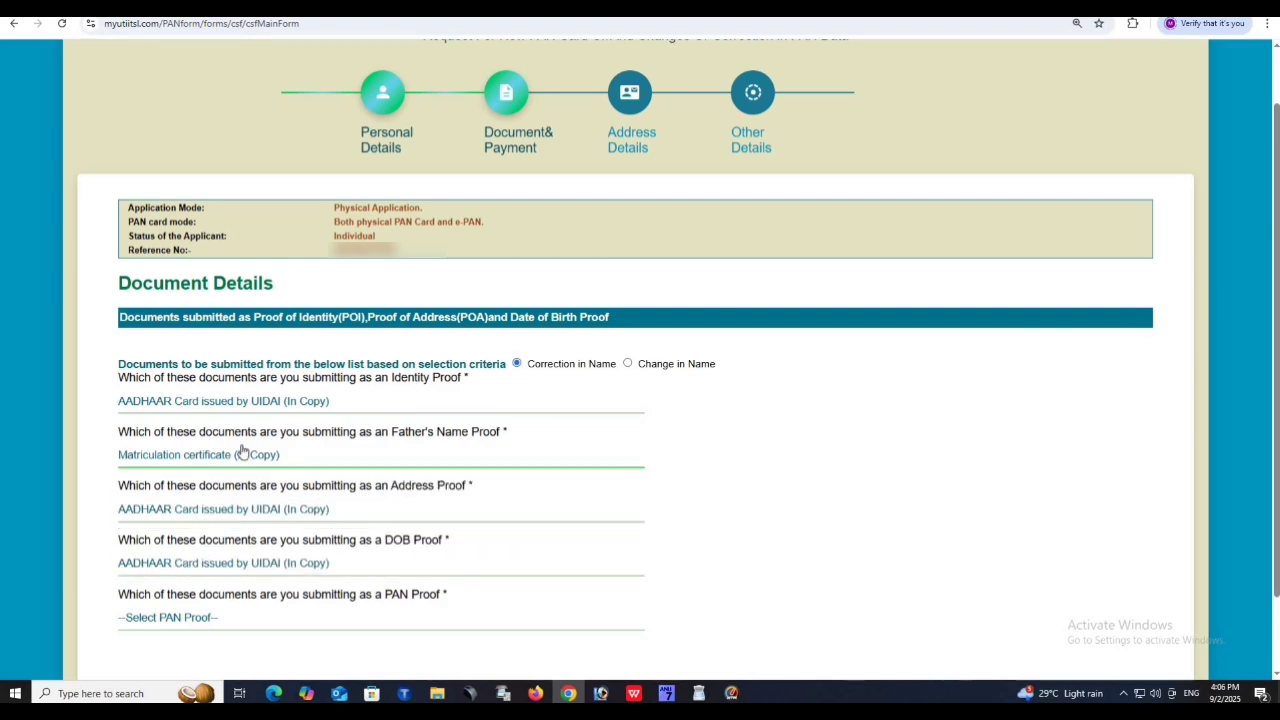
Select Copy of PAN Card as the PAN Proof and proceed to the payment
scroll(218, 528, down, 2)
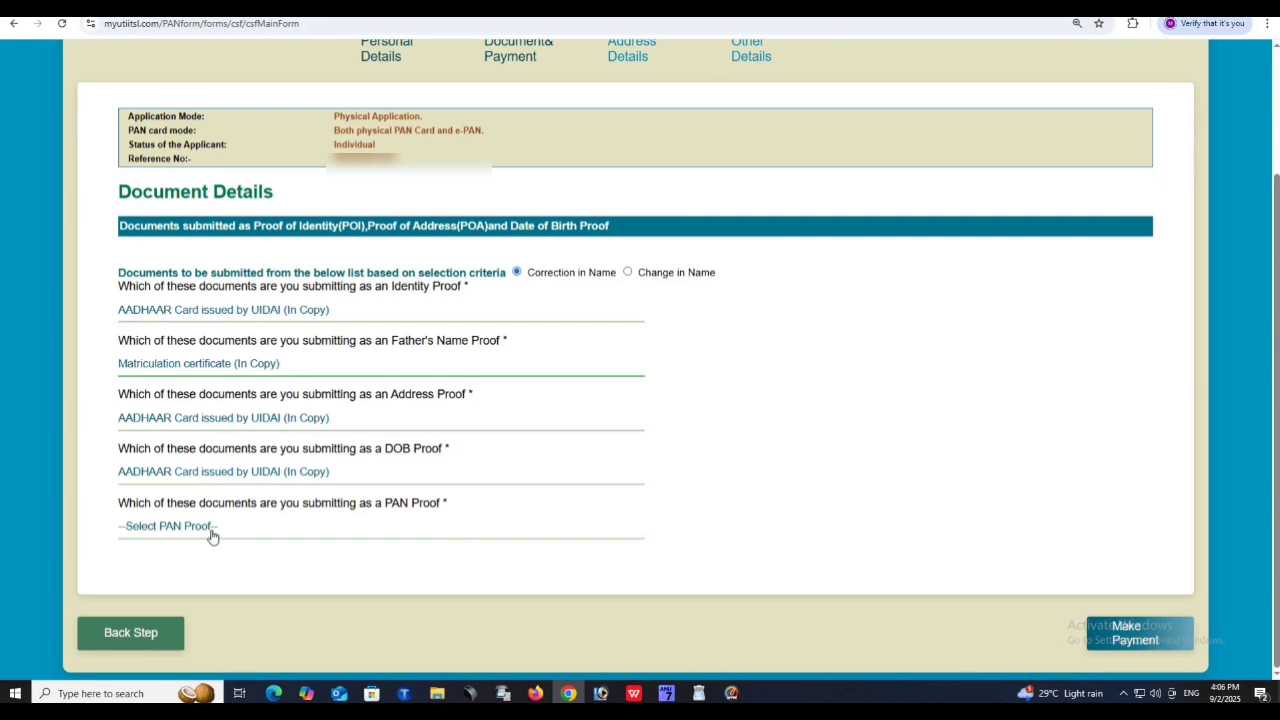
click(212, 535)
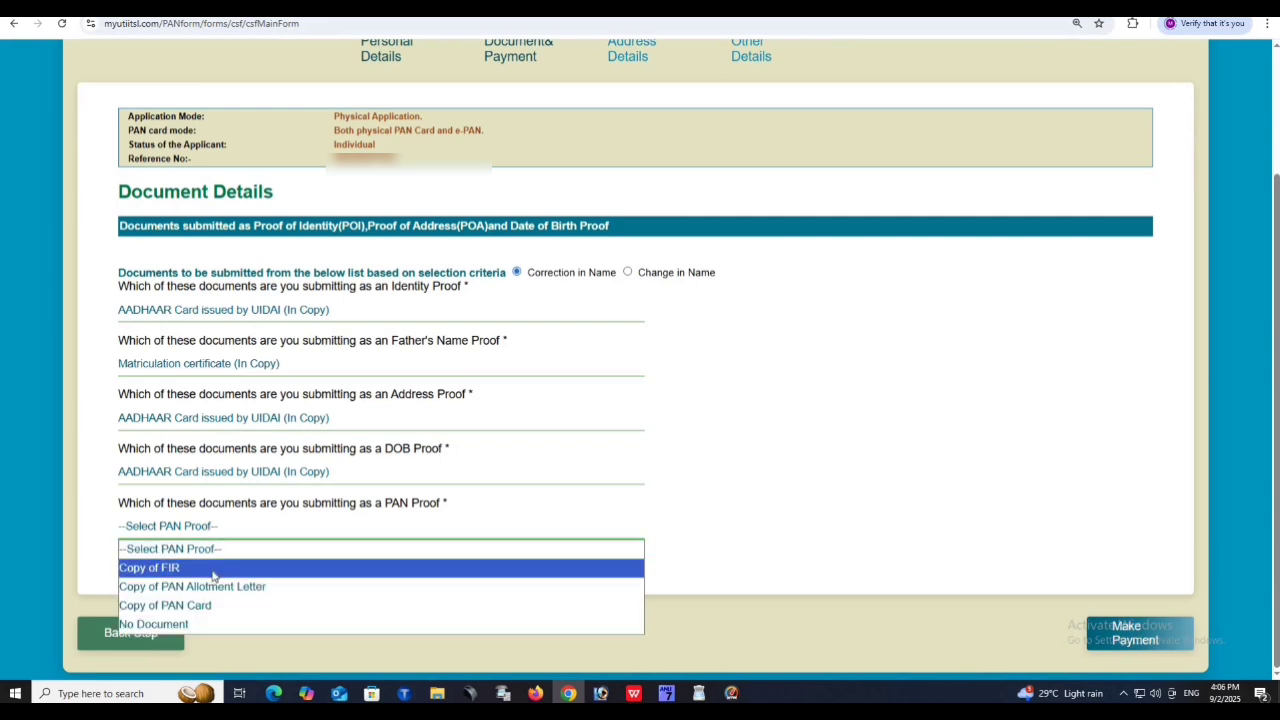
click(216, 606)
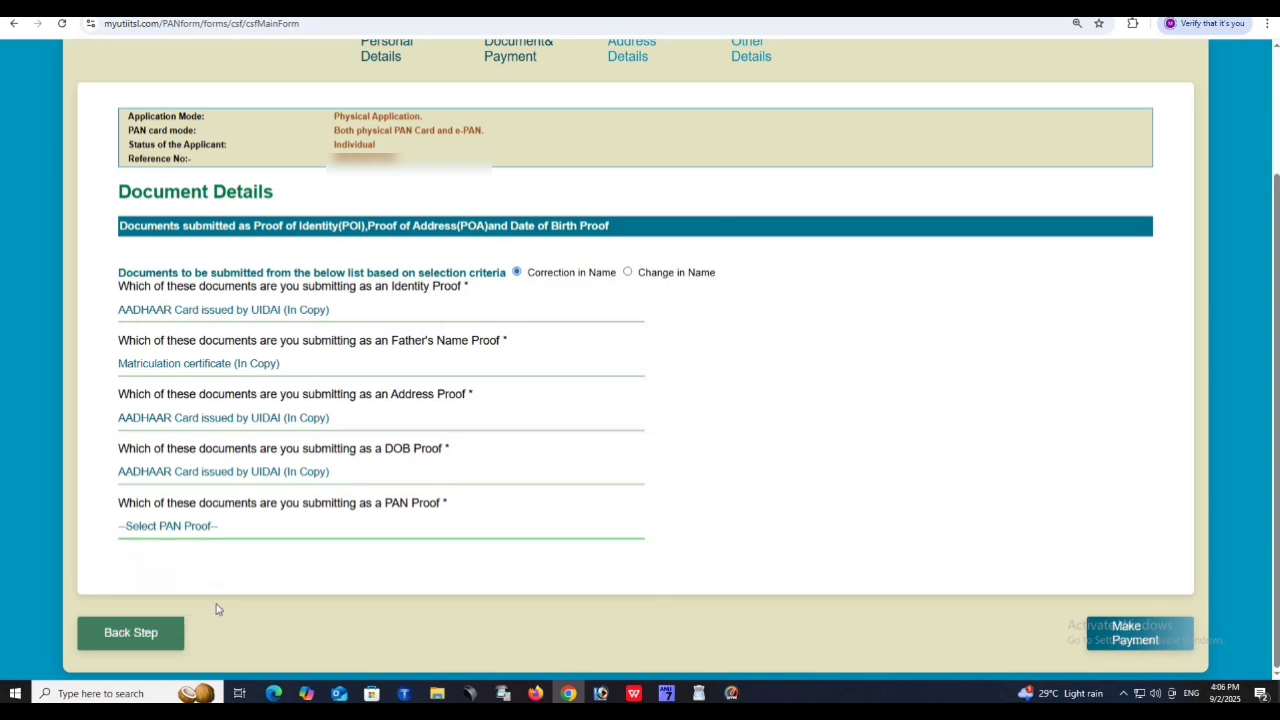
click(224, 536)
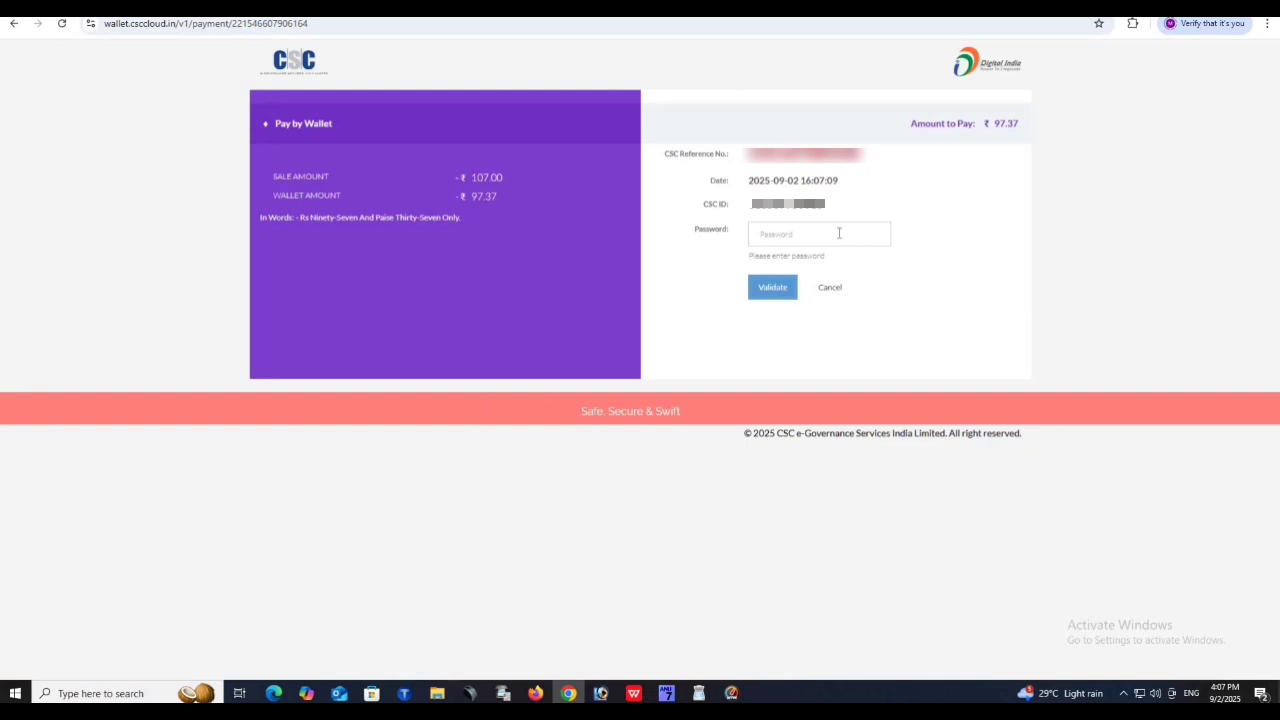
Pay ₹ 97.37 from the CSC wallet with the account password and wallet PIN, and acknowledge the Aadhaar authentication message
click(839, 233)
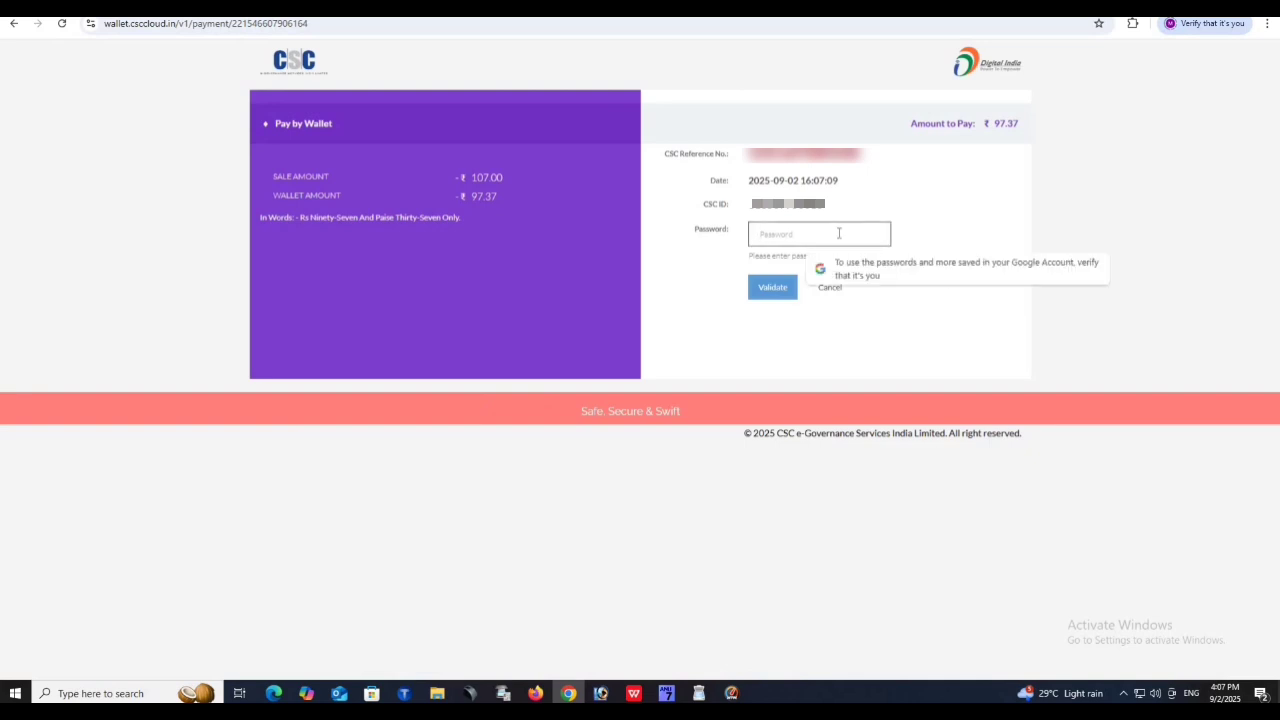
text(•)
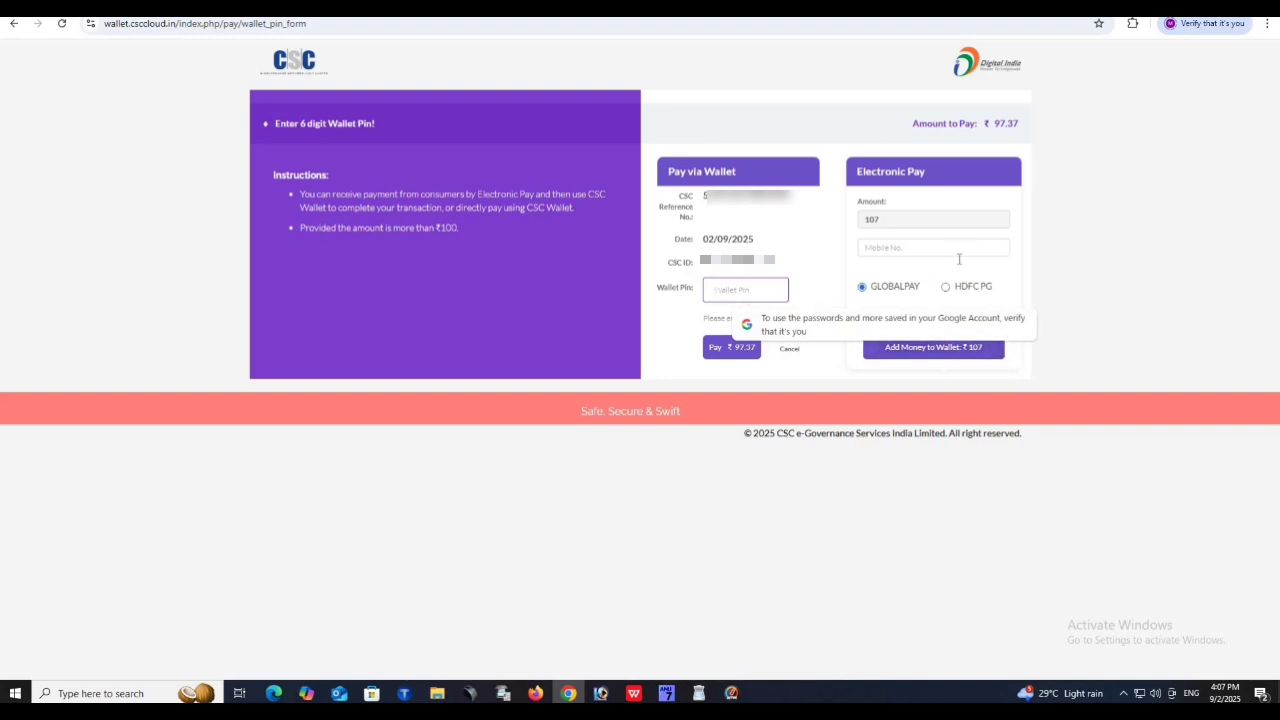
click(731, 350)
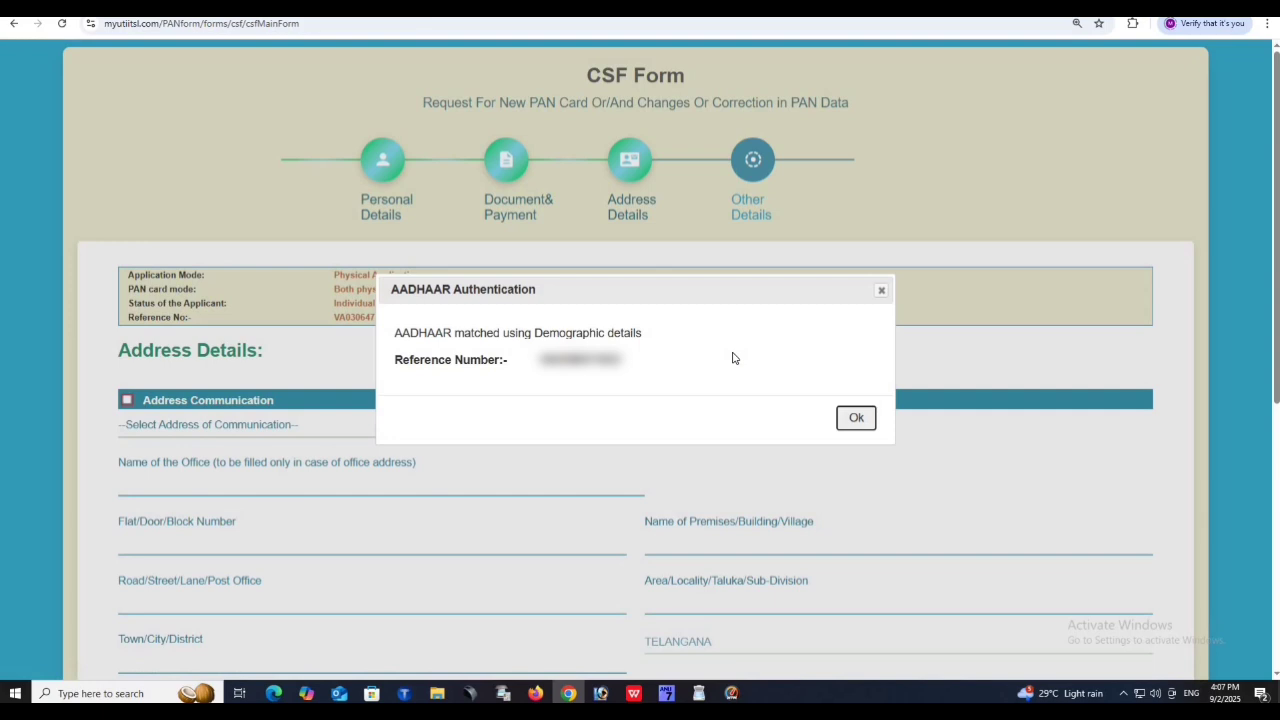
click(854, 421)
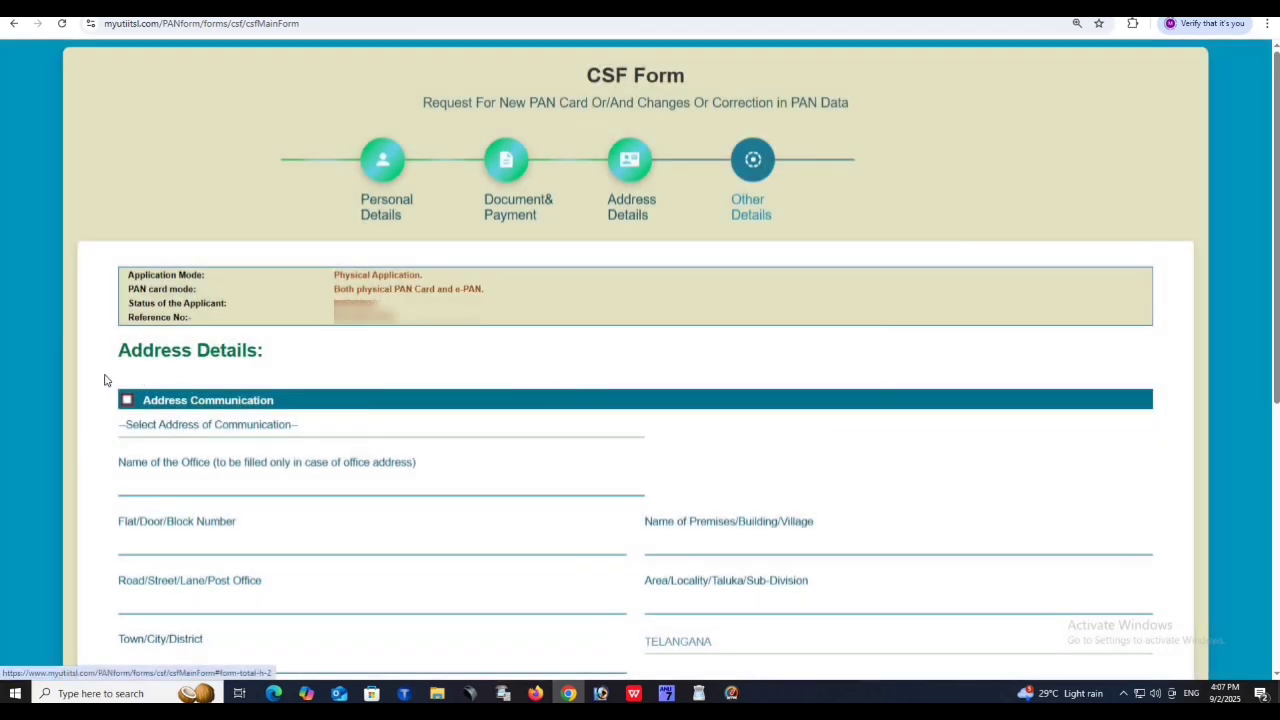
Mark Address Communication for update and select RESIDENCE as the address of communication
scroll(293, 354, down, 1)
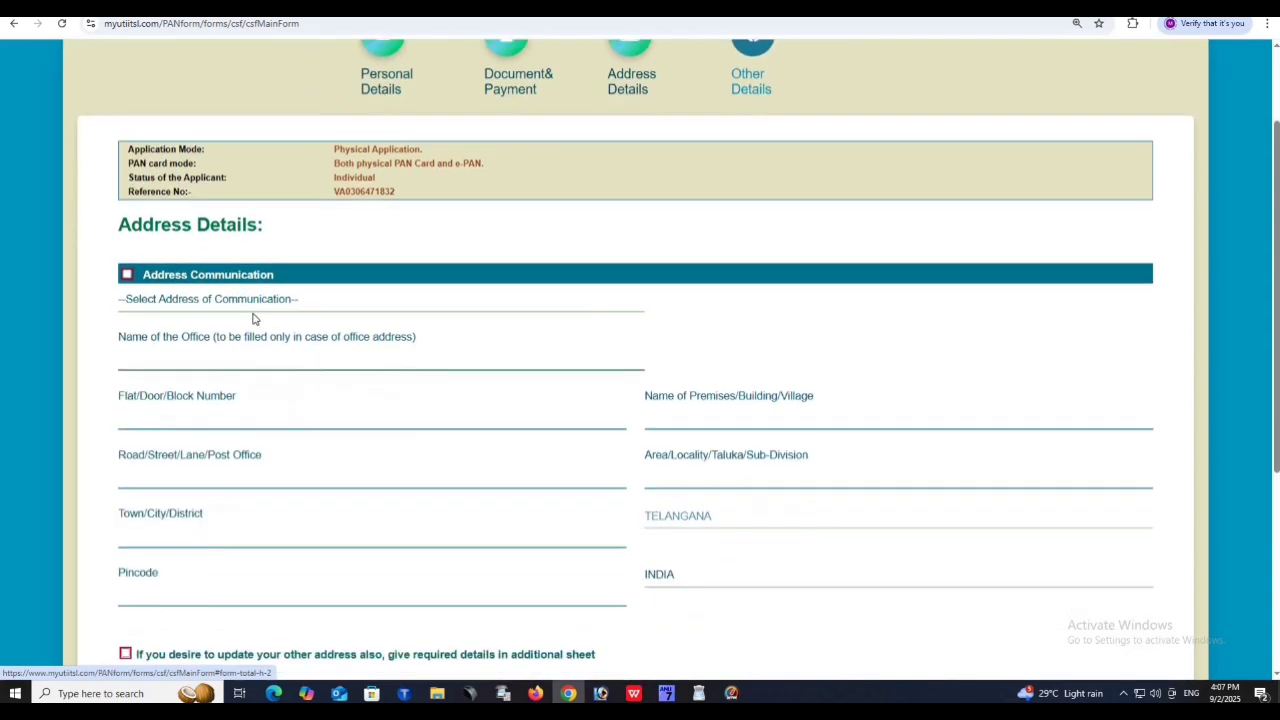
click(127, 267)
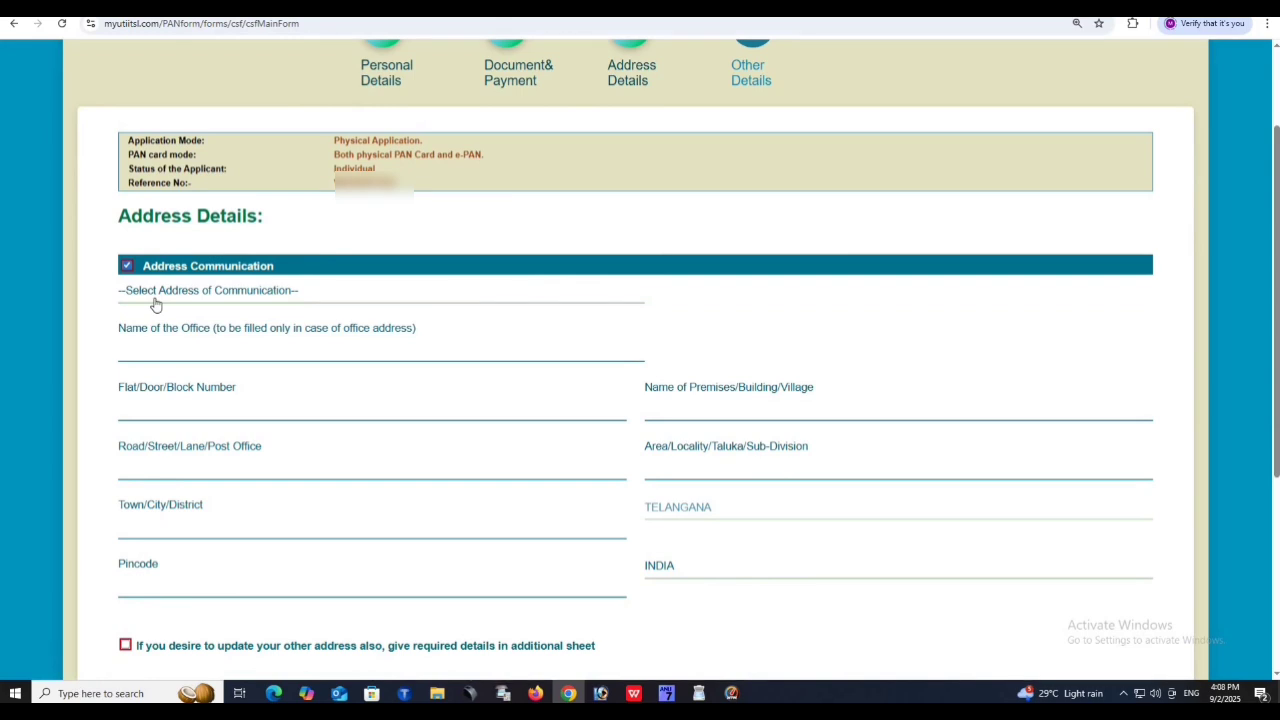
click(155, 303)
click(176, 351)
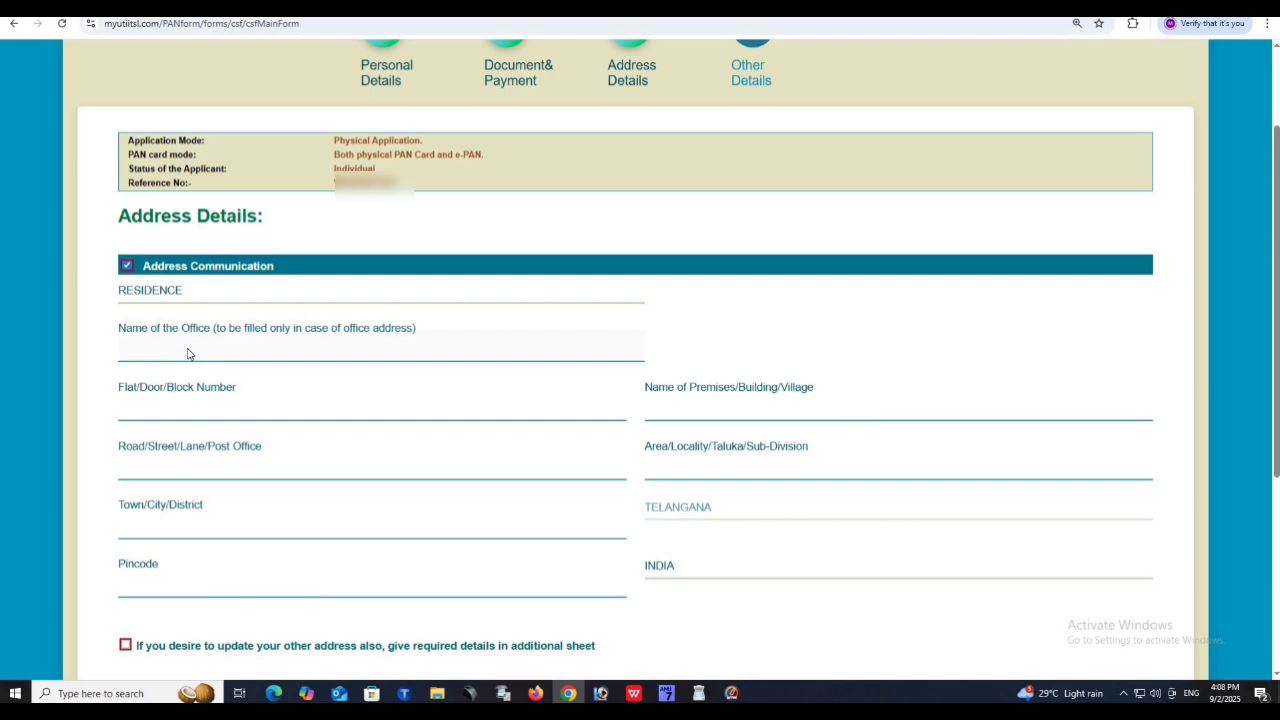
Fill in the applicant's door number, village and post office in the communication address
click(176, 402)
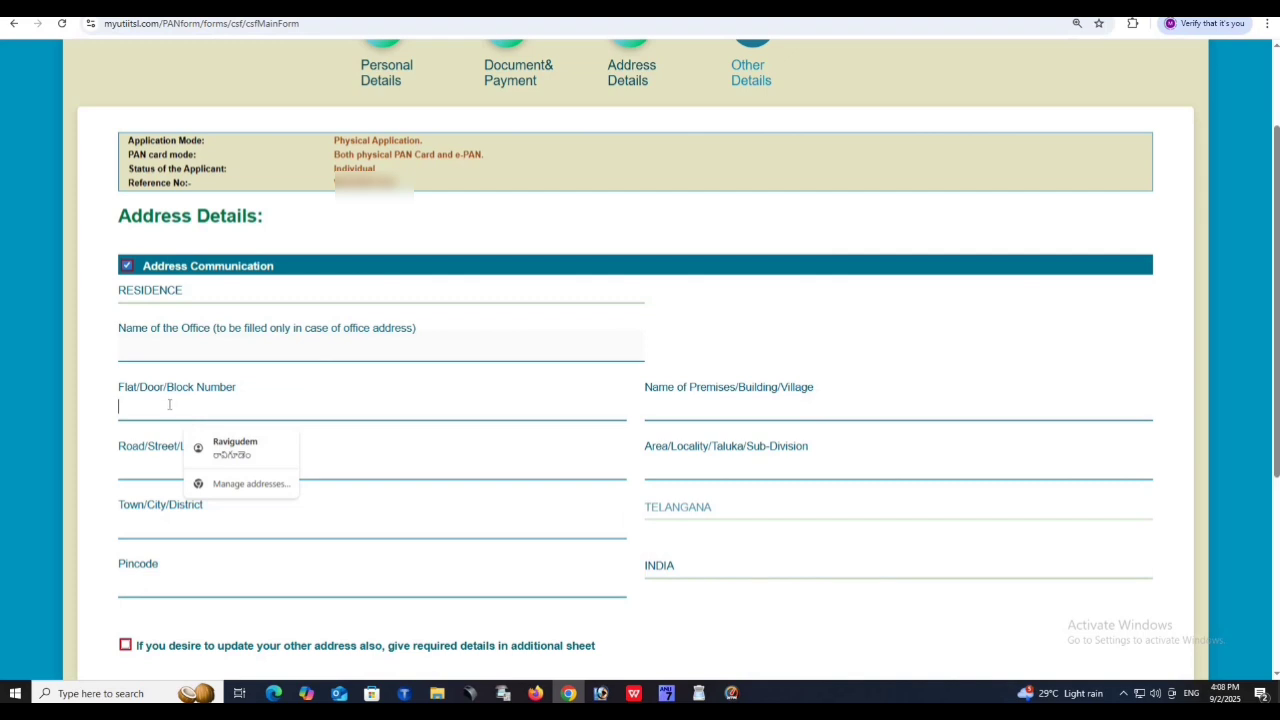
click(723, 409)
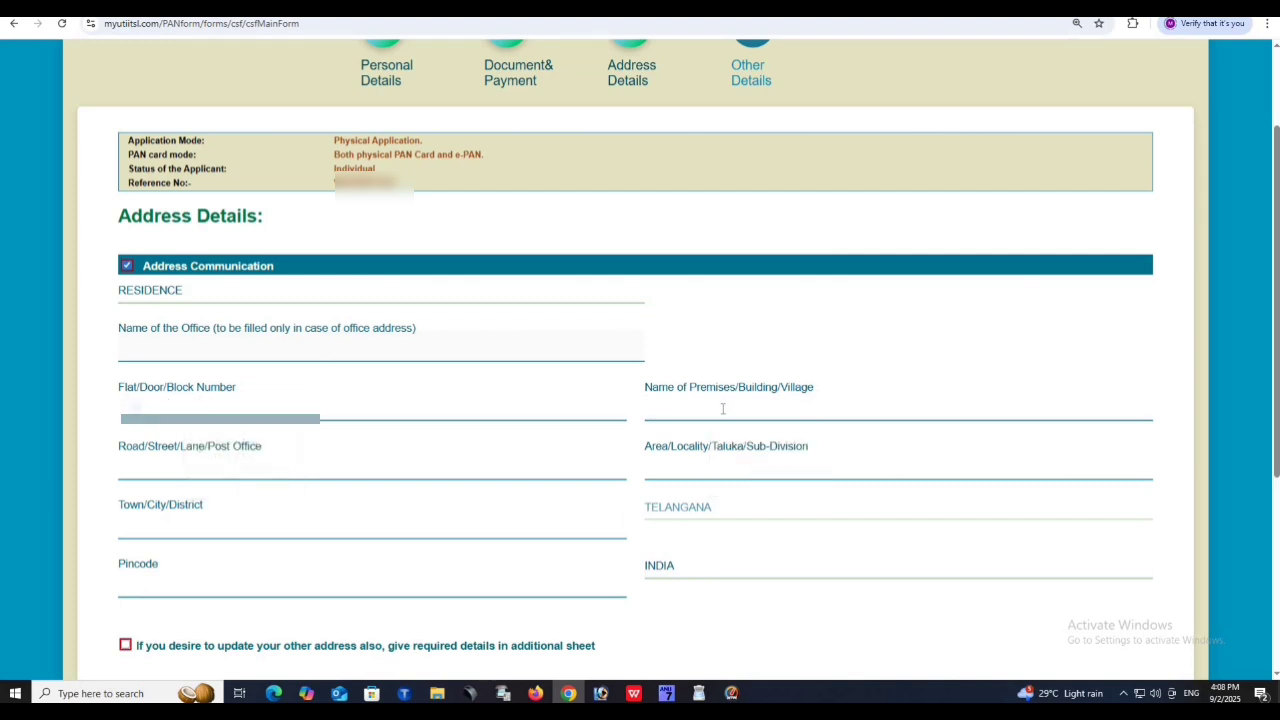
click(182, 470)
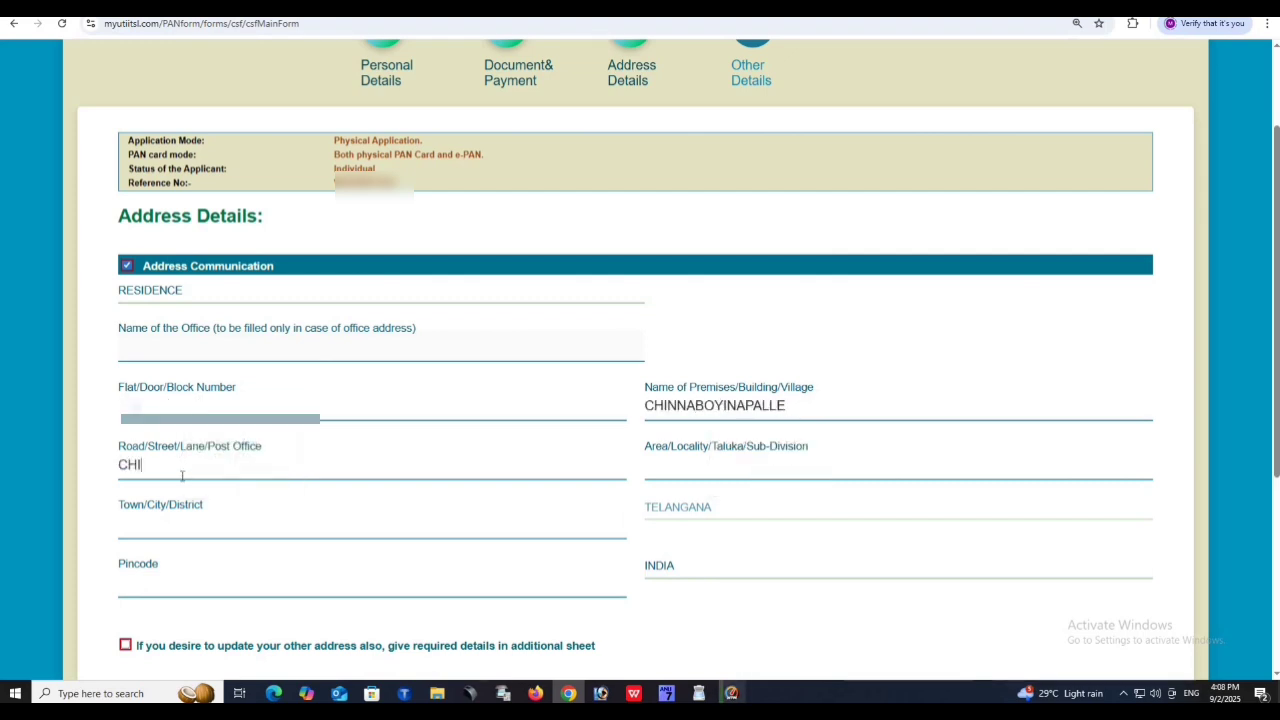
key(Tab)
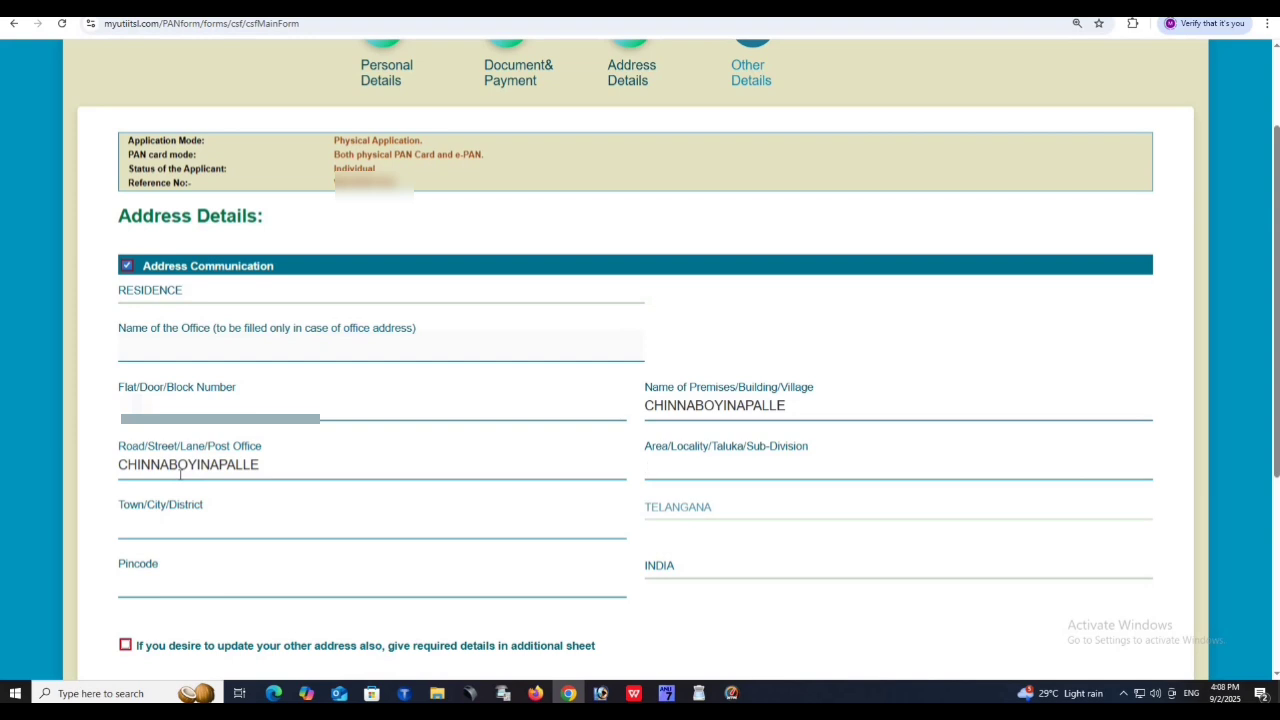
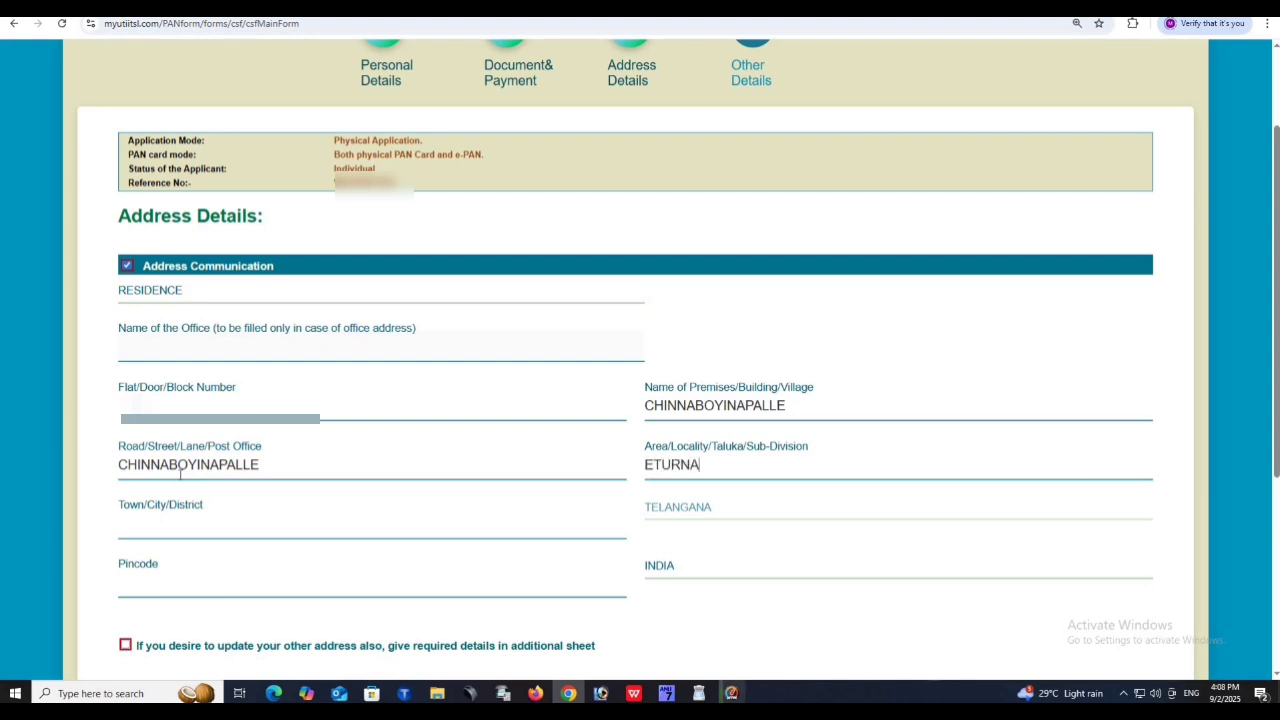
Complete the communication address with the applicant's area, district and pincode
click(205, 528)
text(WARANGAL)
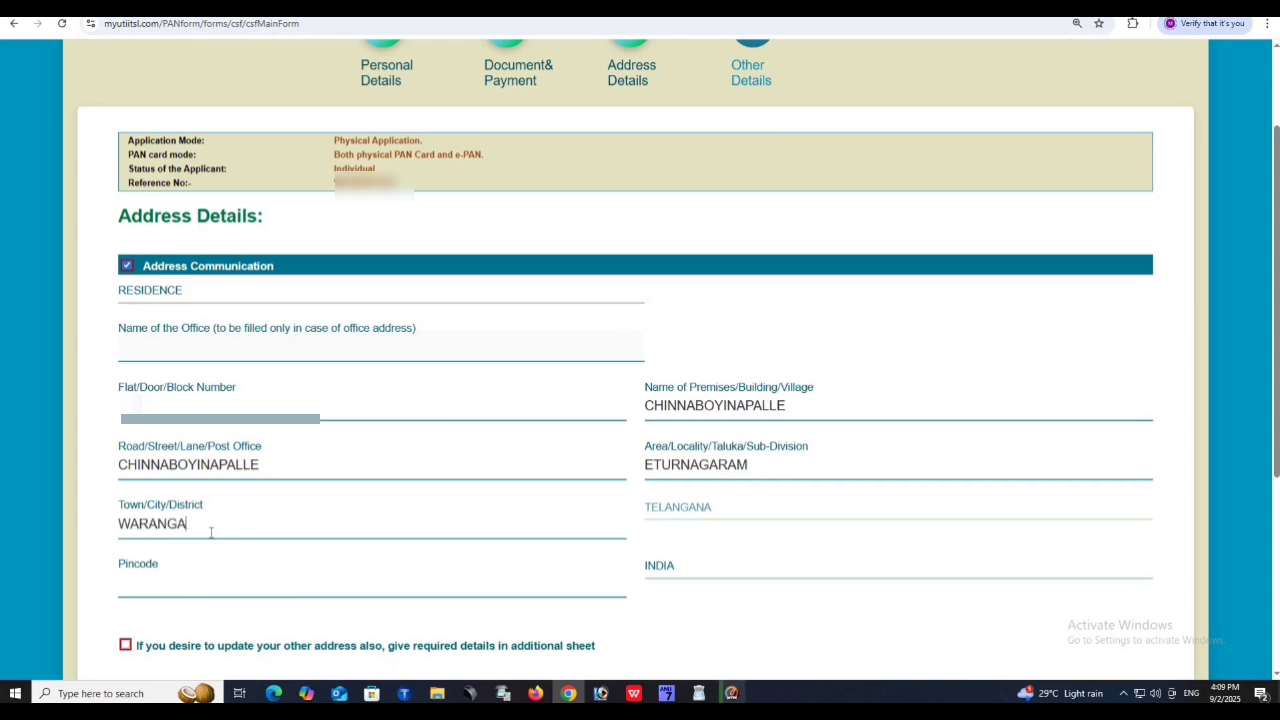
click(196, 583)
text(506165)
Enable updating the other address as well and fill in its flat or door number
scroll(190, 480, down, 3)
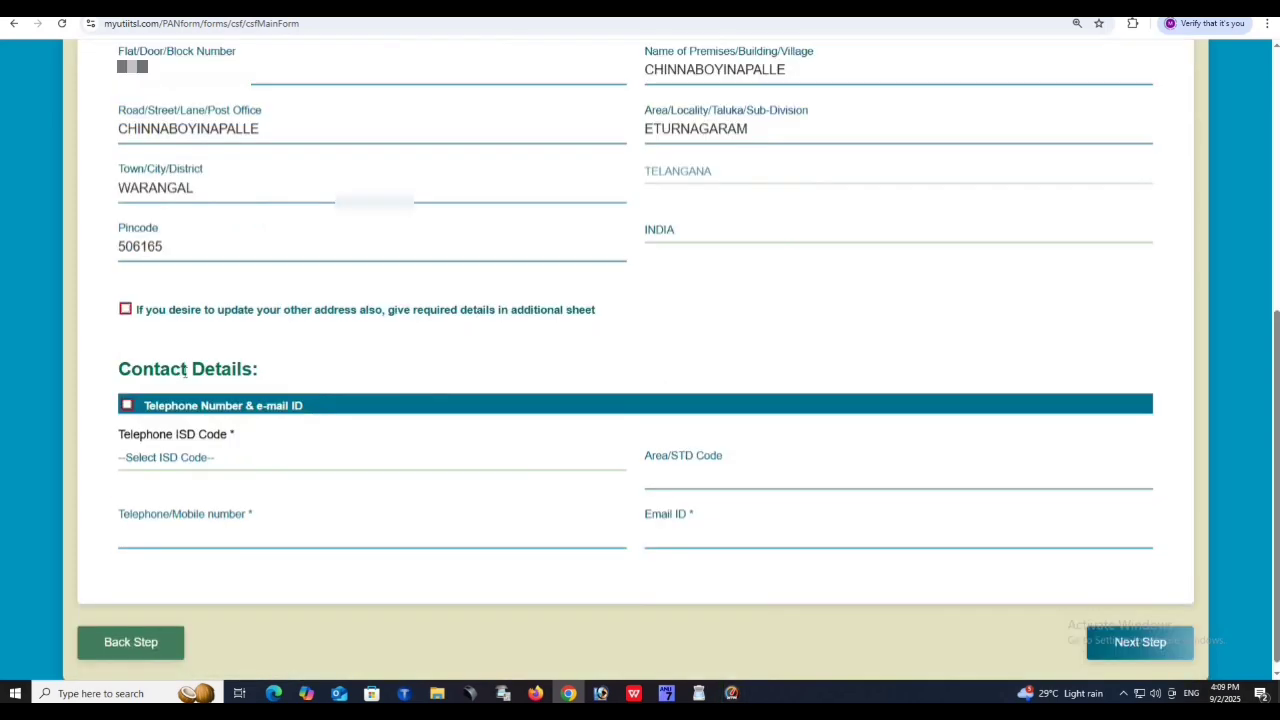
click(126, 311)
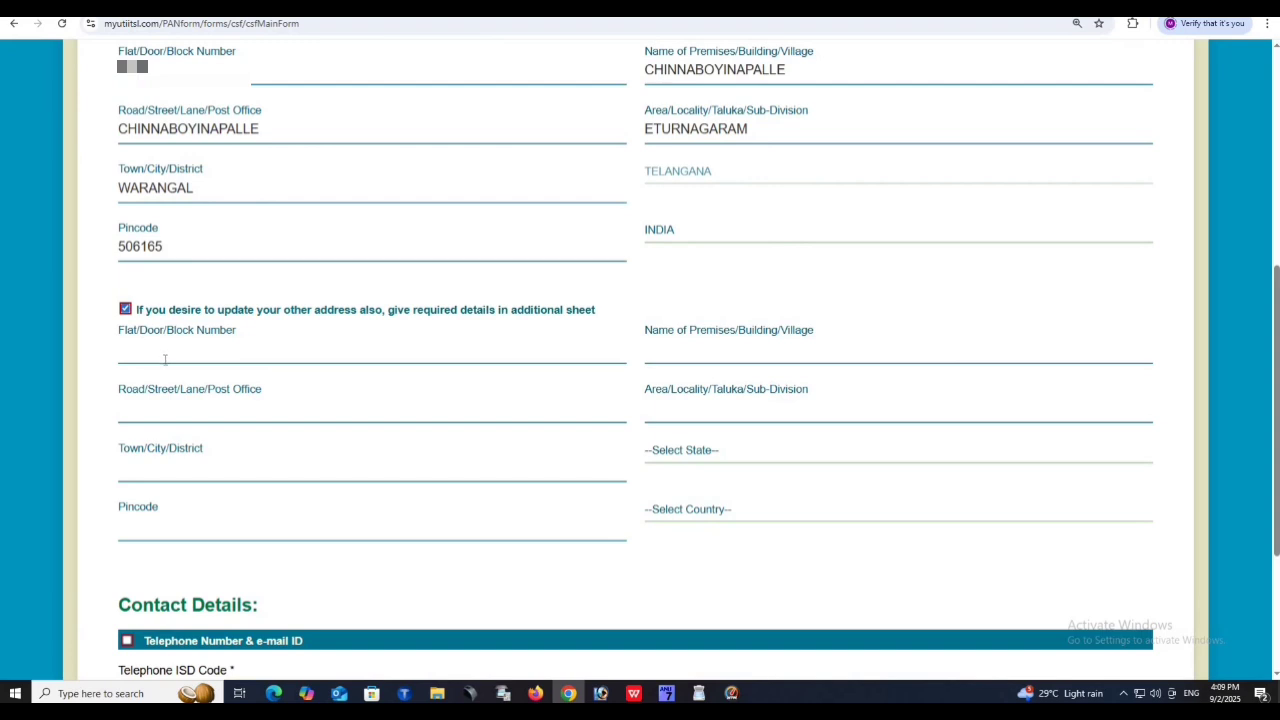
click(327, 353)
key(Tab)
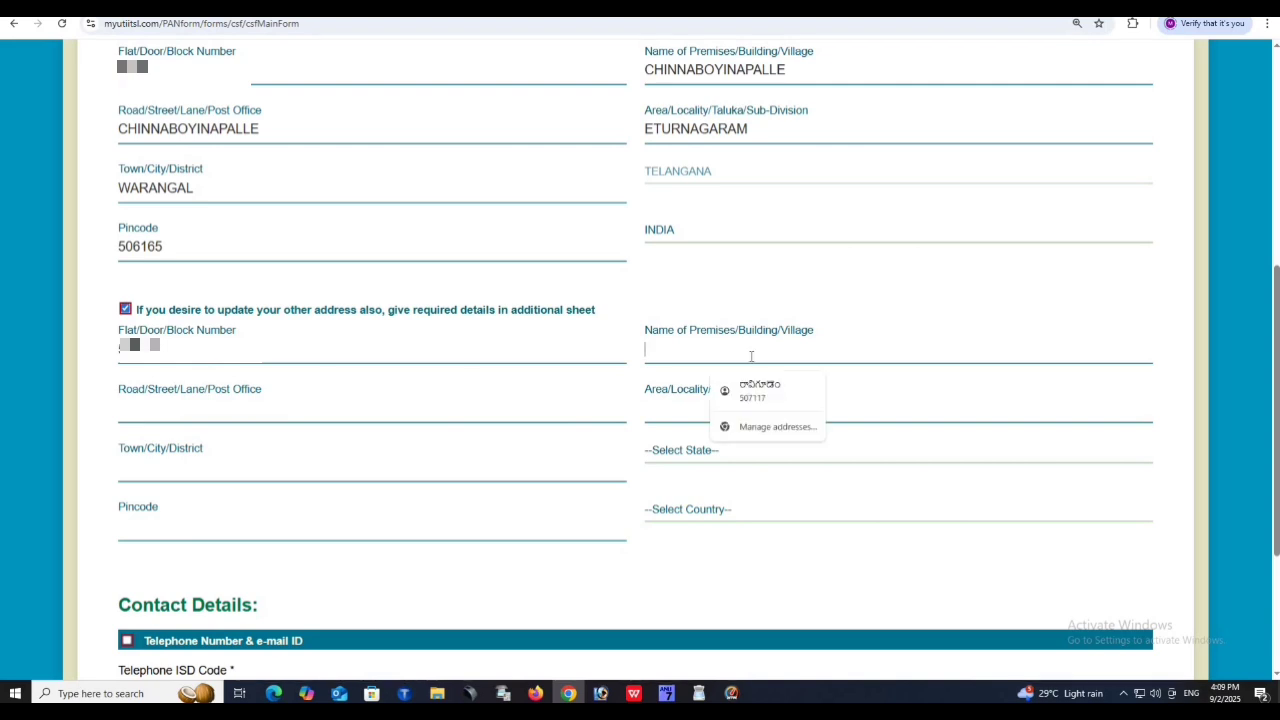
Fill in the applicant's village, post office and area in the other address
click(177, 408)
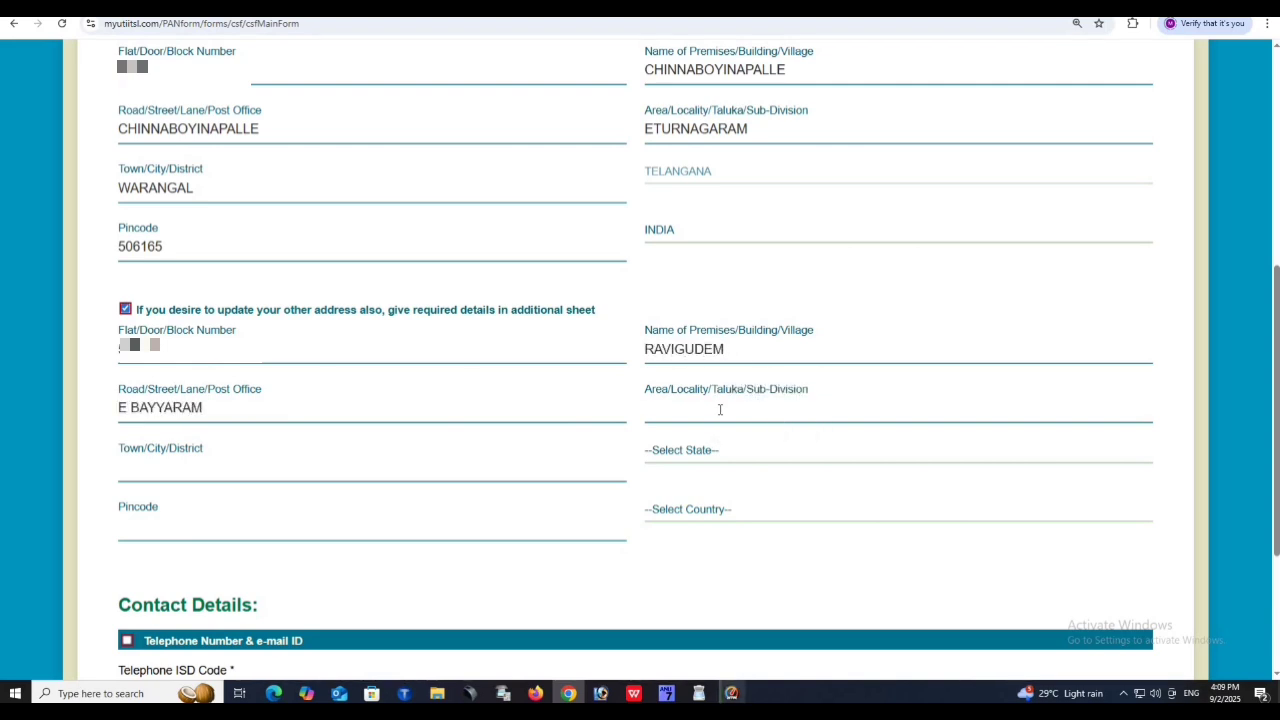
click(720, 409)
text(PINAPAKA)
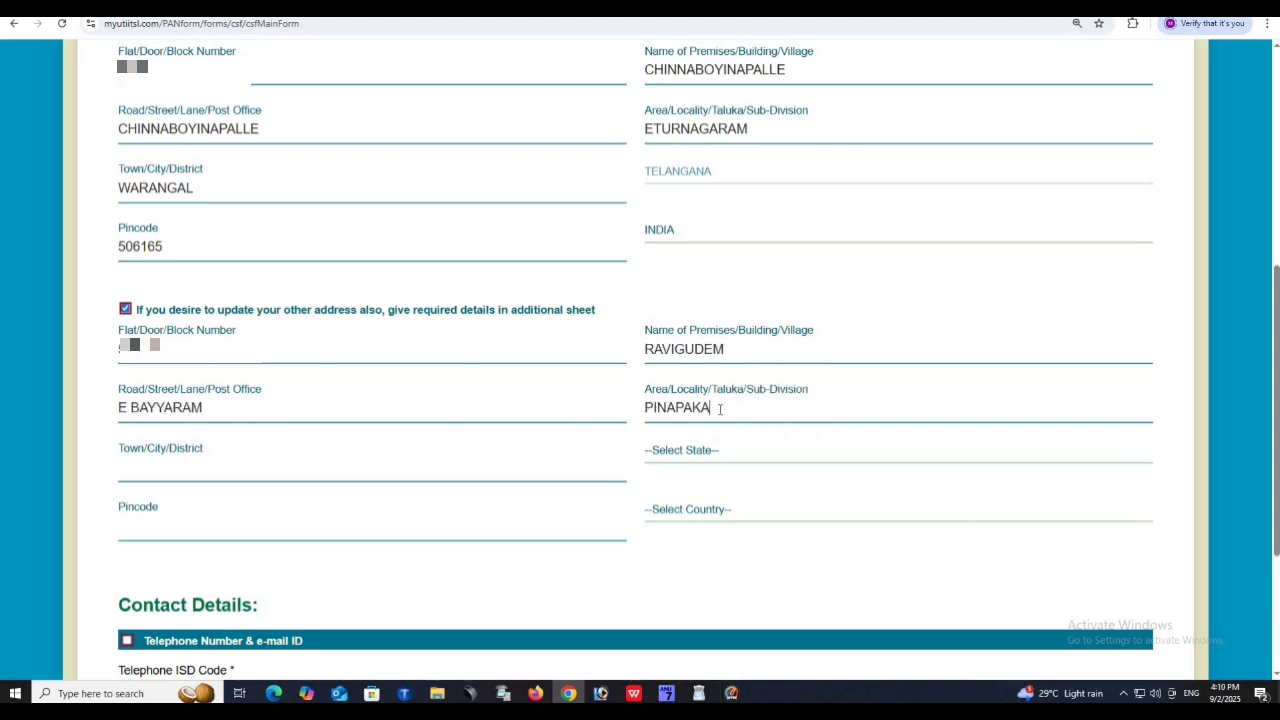
Complete the other address with the applicant's district, state and pincode
click(186, 473)
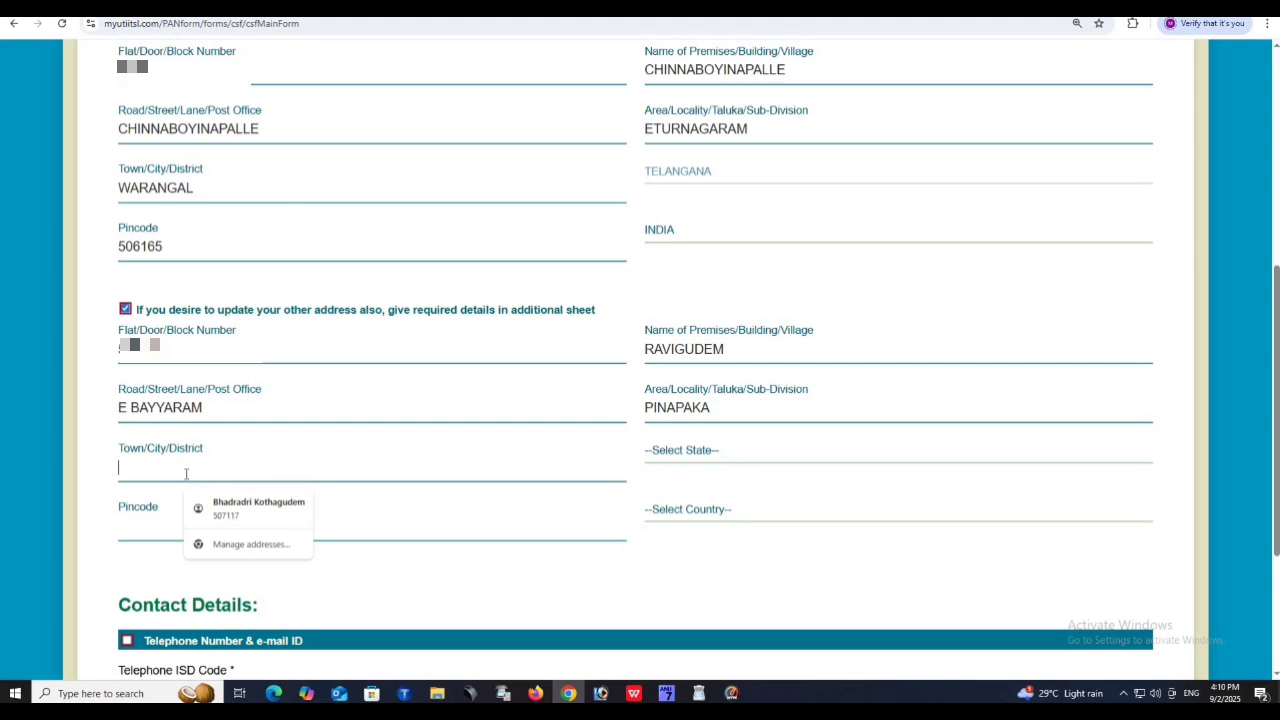
text(KHAMMAM)
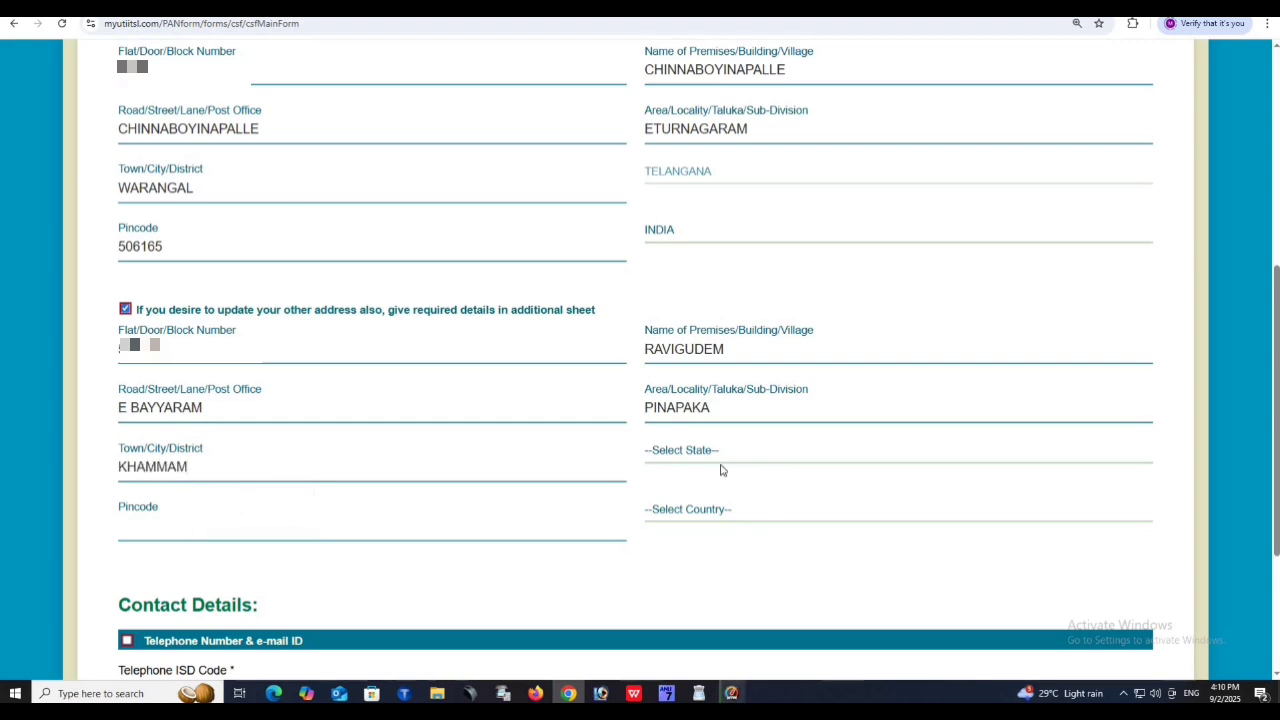
click(722, 470)
scroll(674, 257, down, 4)
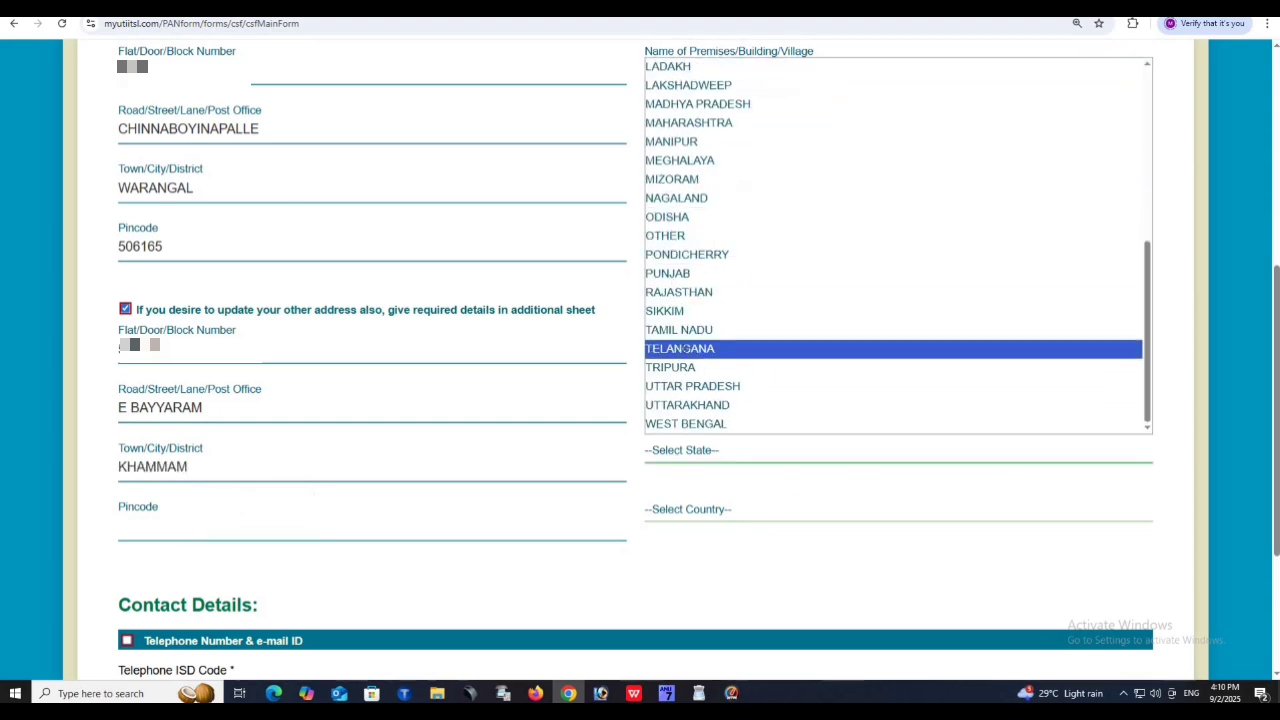
click(697, 349)
click(211, 528)
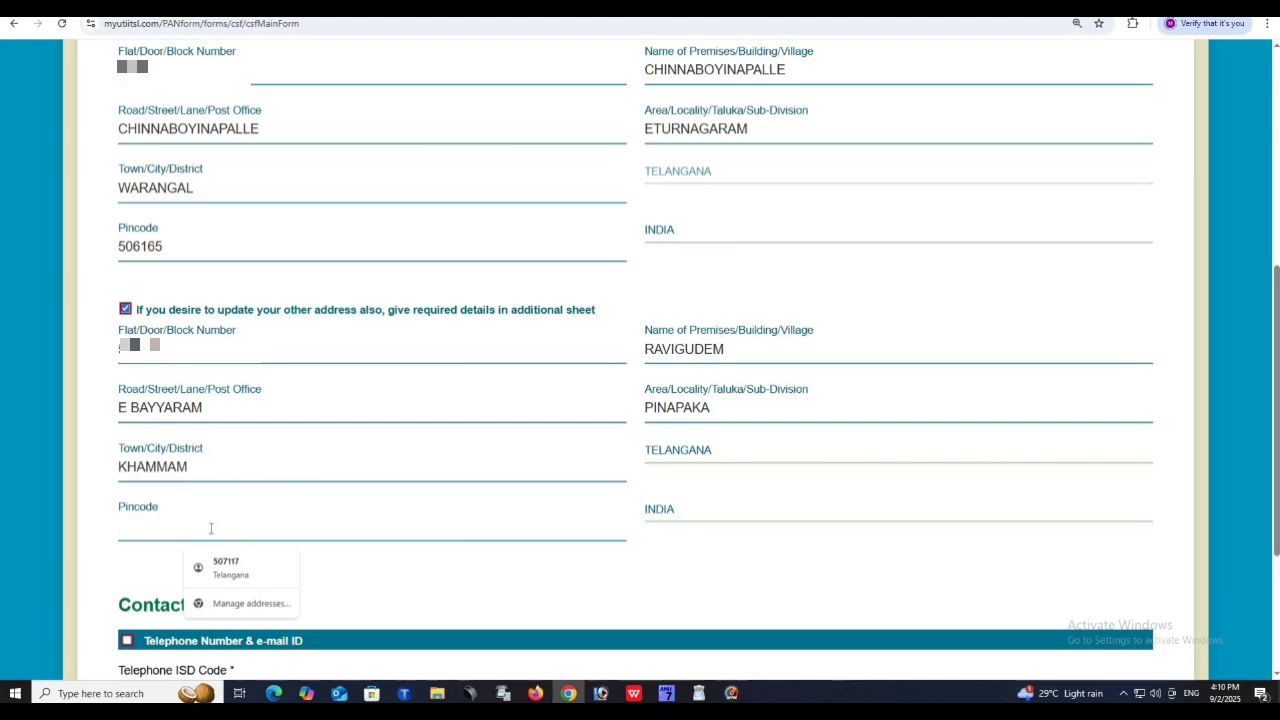
text(507117)
Mark Telephone Number & e-mail ID for update with INDIA as the ISD code, and continue to the other details
scroll(220, 526, down, 3)
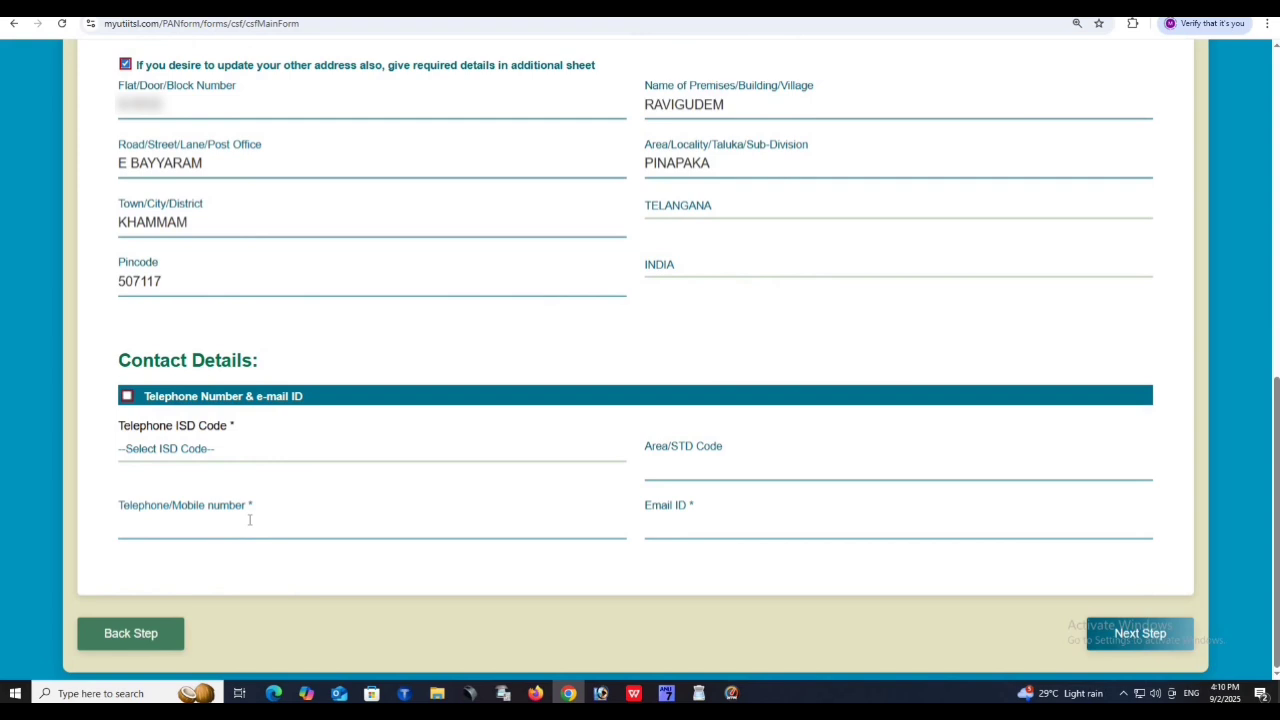
click(128, 397)
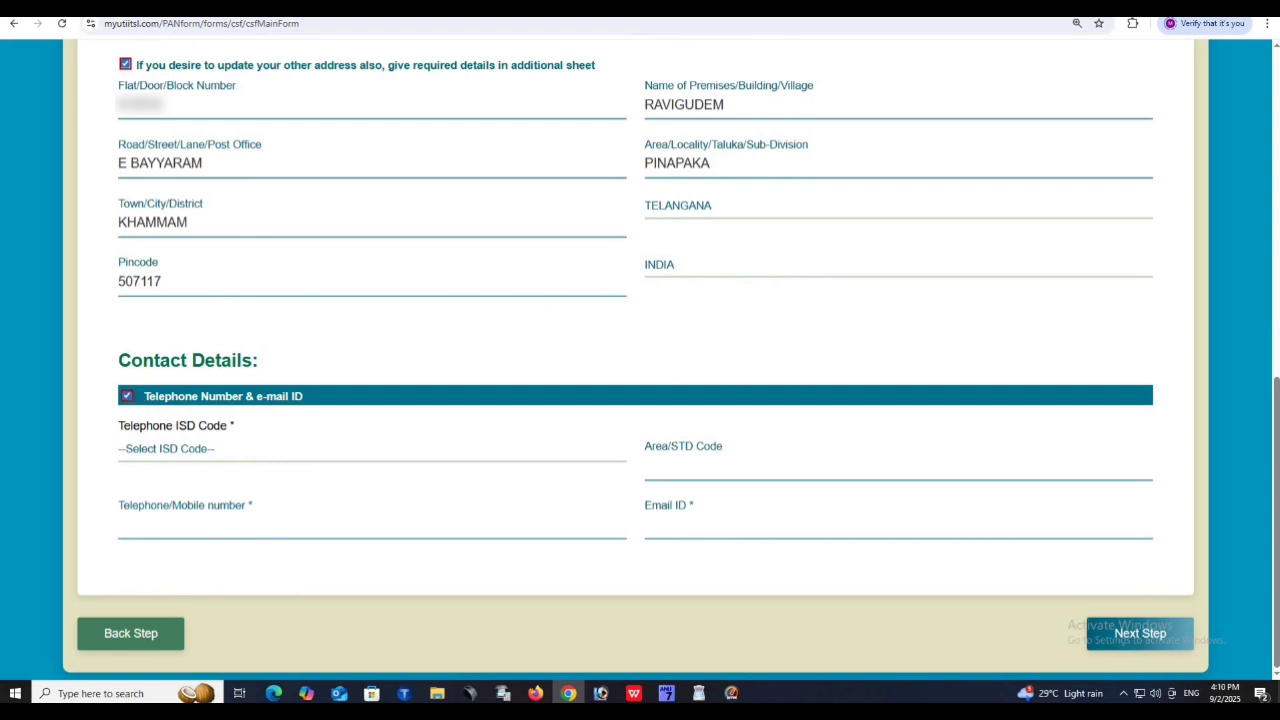
click(160, 450)
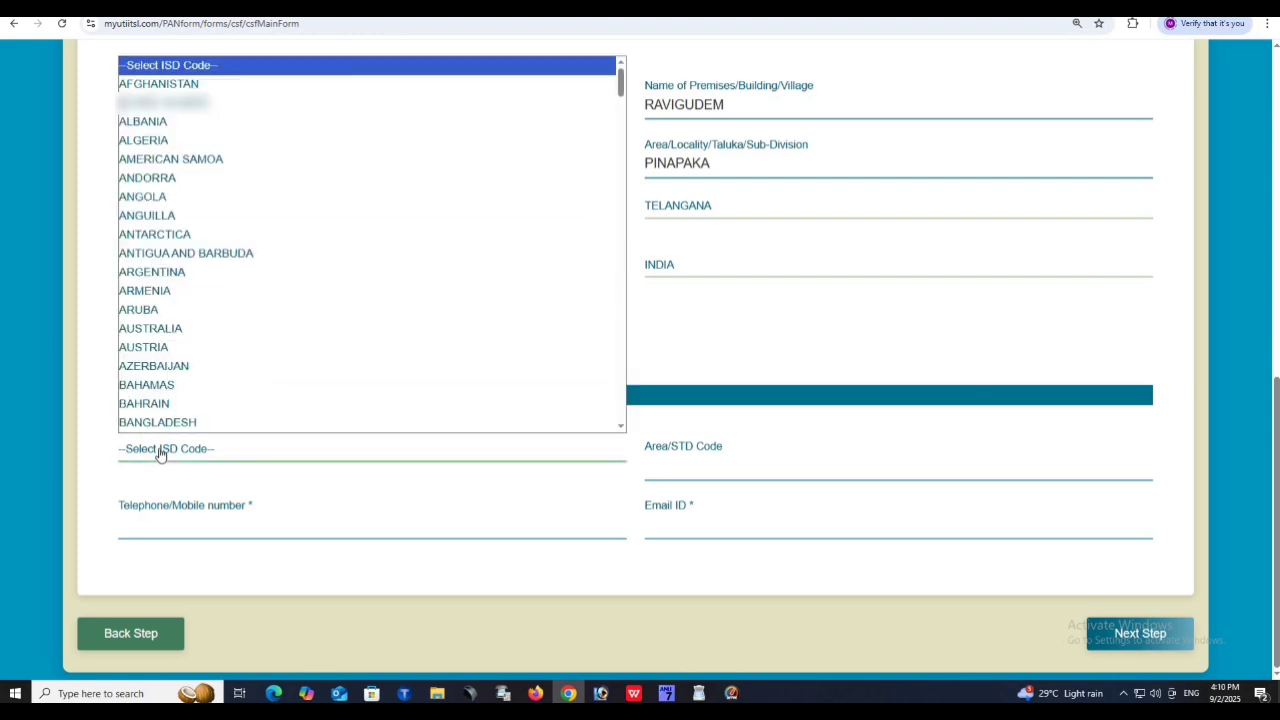
scroll(168, 237, down, 4)
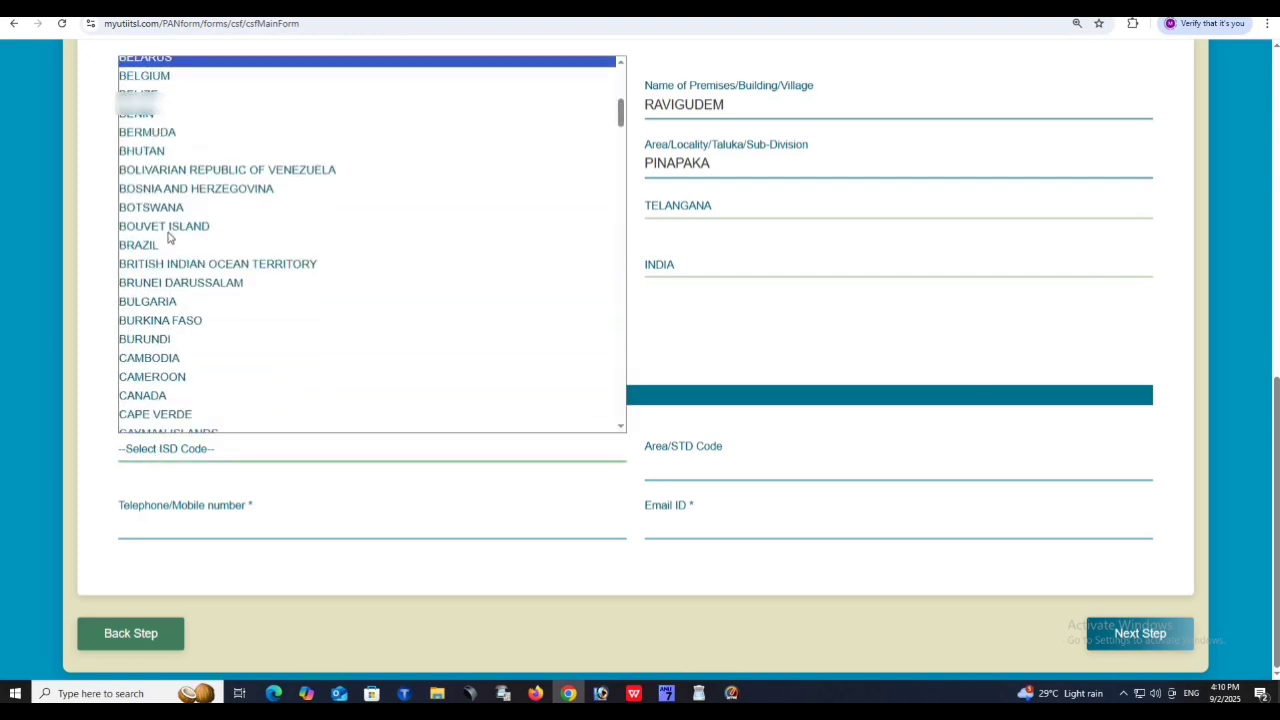
key(i)
scroll(160, 400, down, 2)
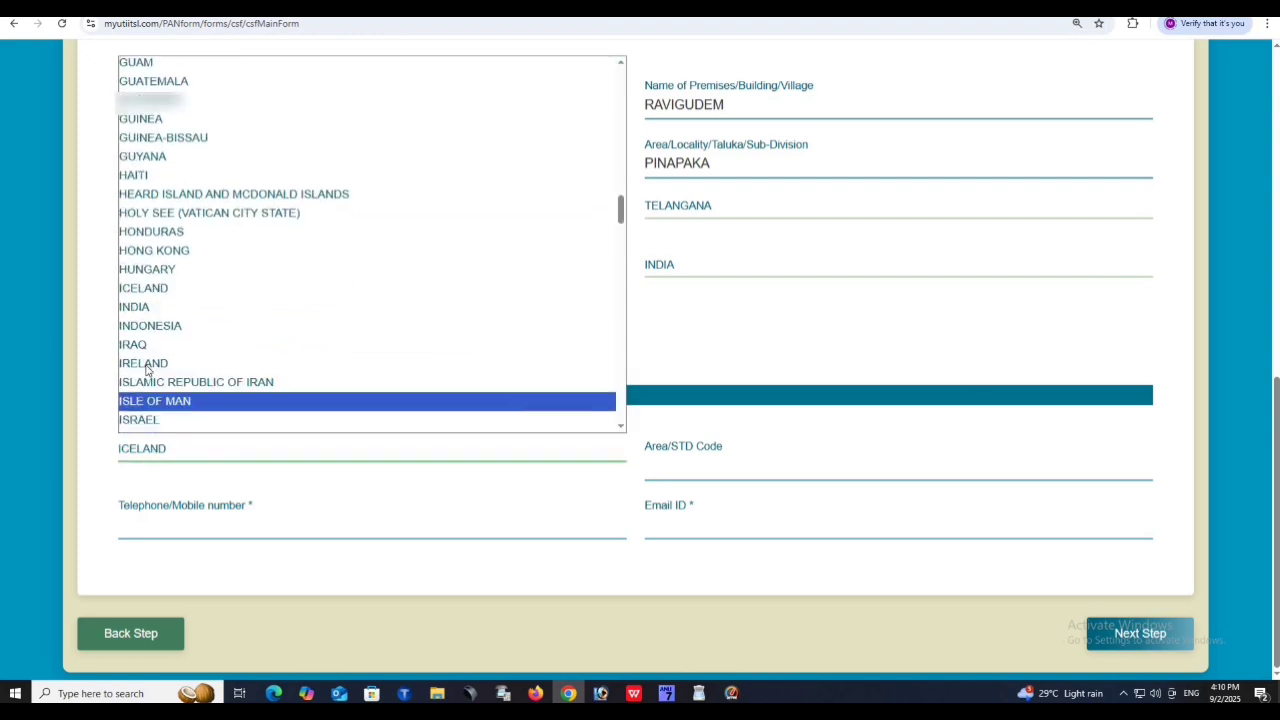
click(153, 308)
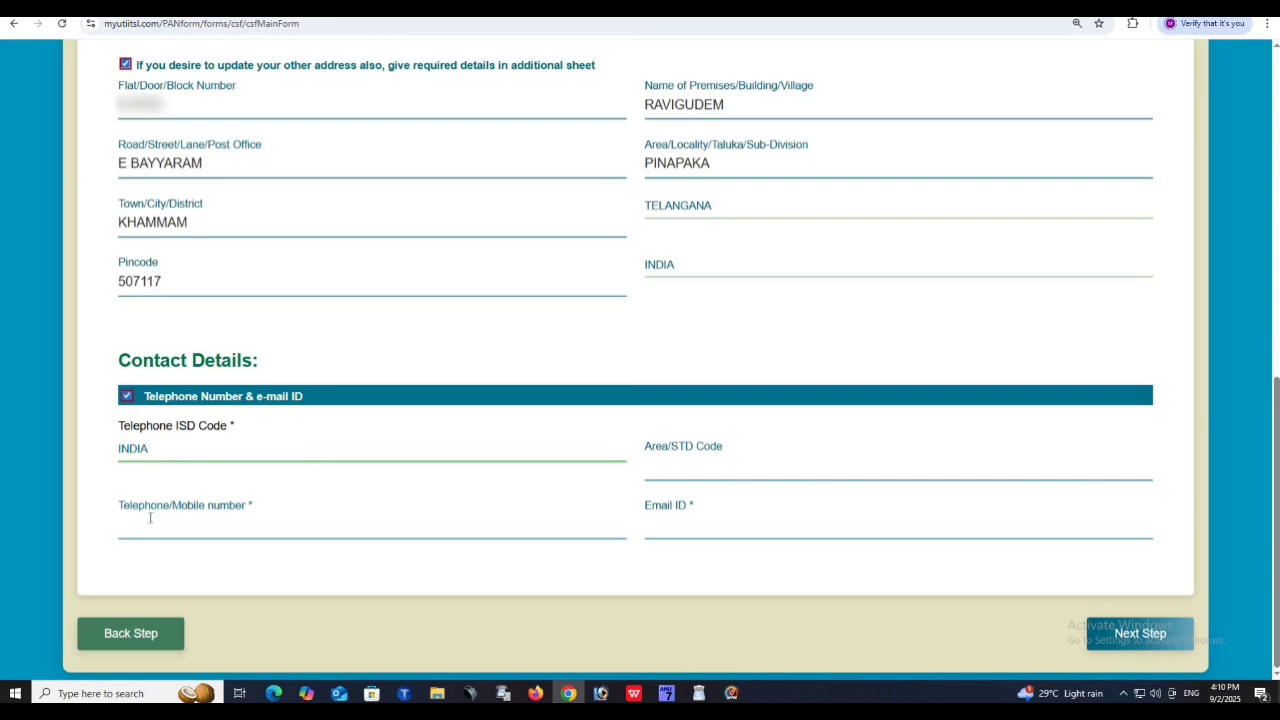
click(1140, 633)
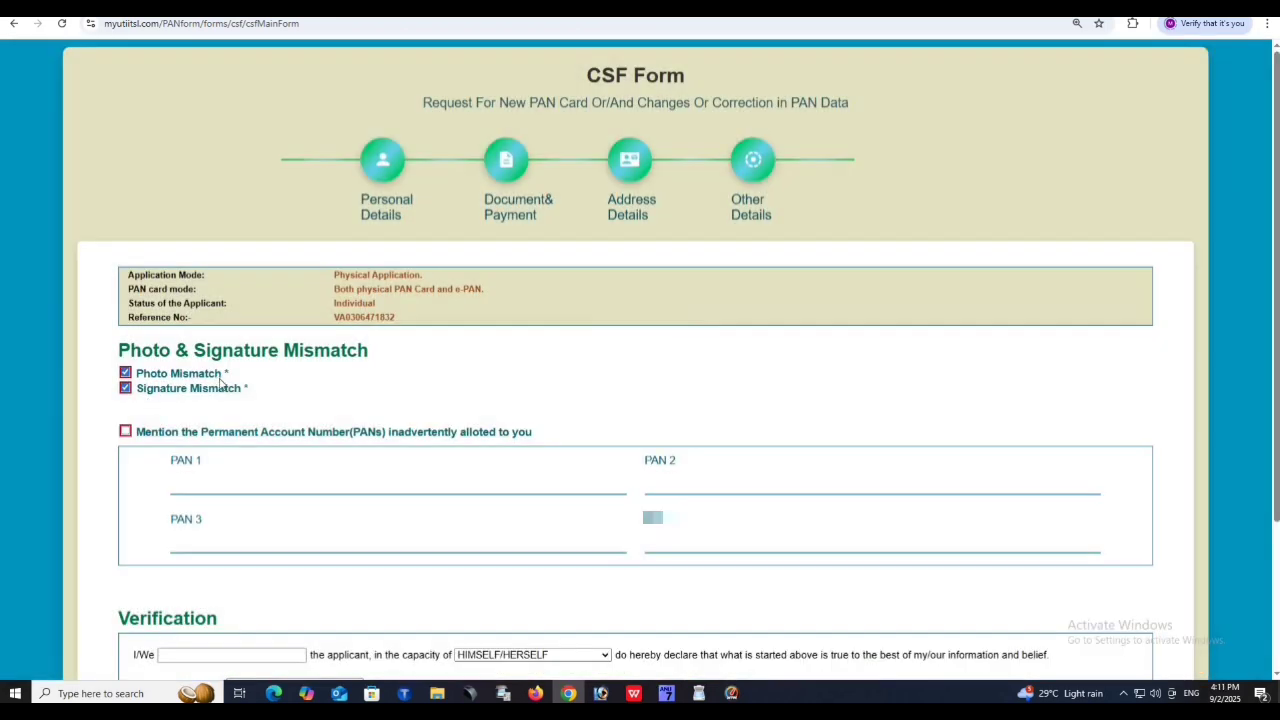
Complete the verification with the applicant's name, 2 enclosed documents and the applicant's place, and submit the form
scroll(220, 384, down, 1)
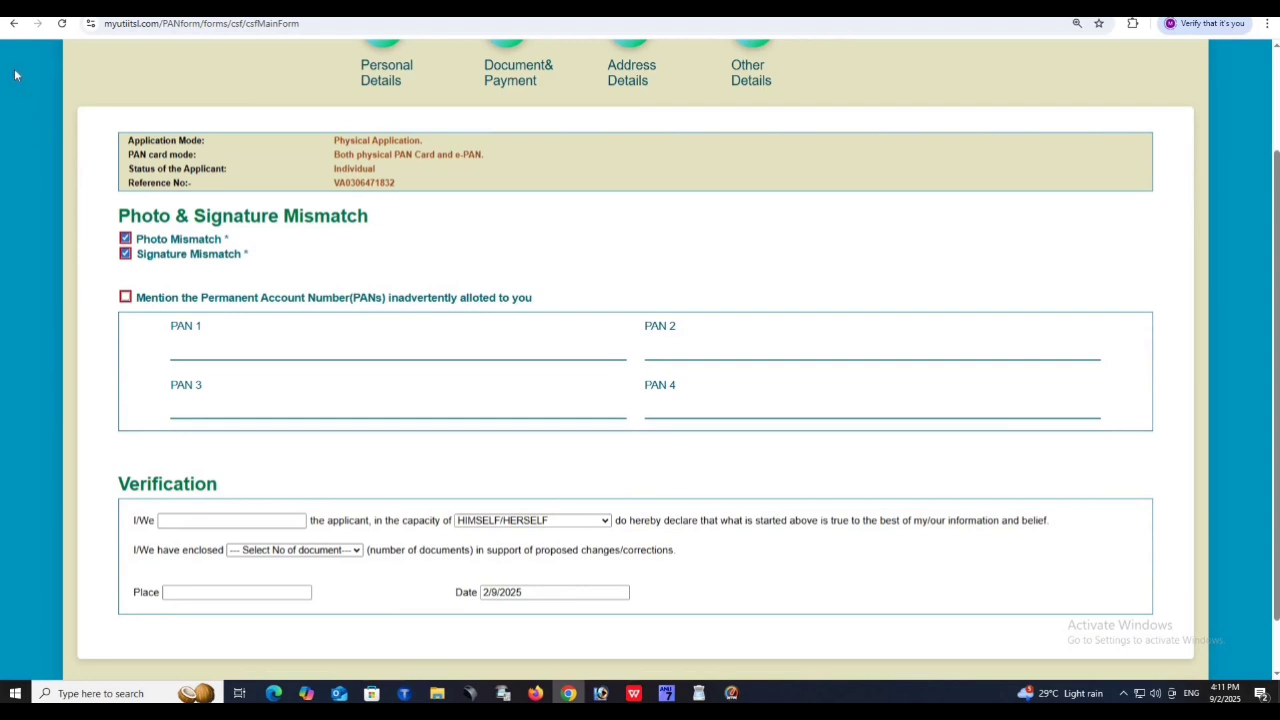
drag(233, 531, 308, 467)
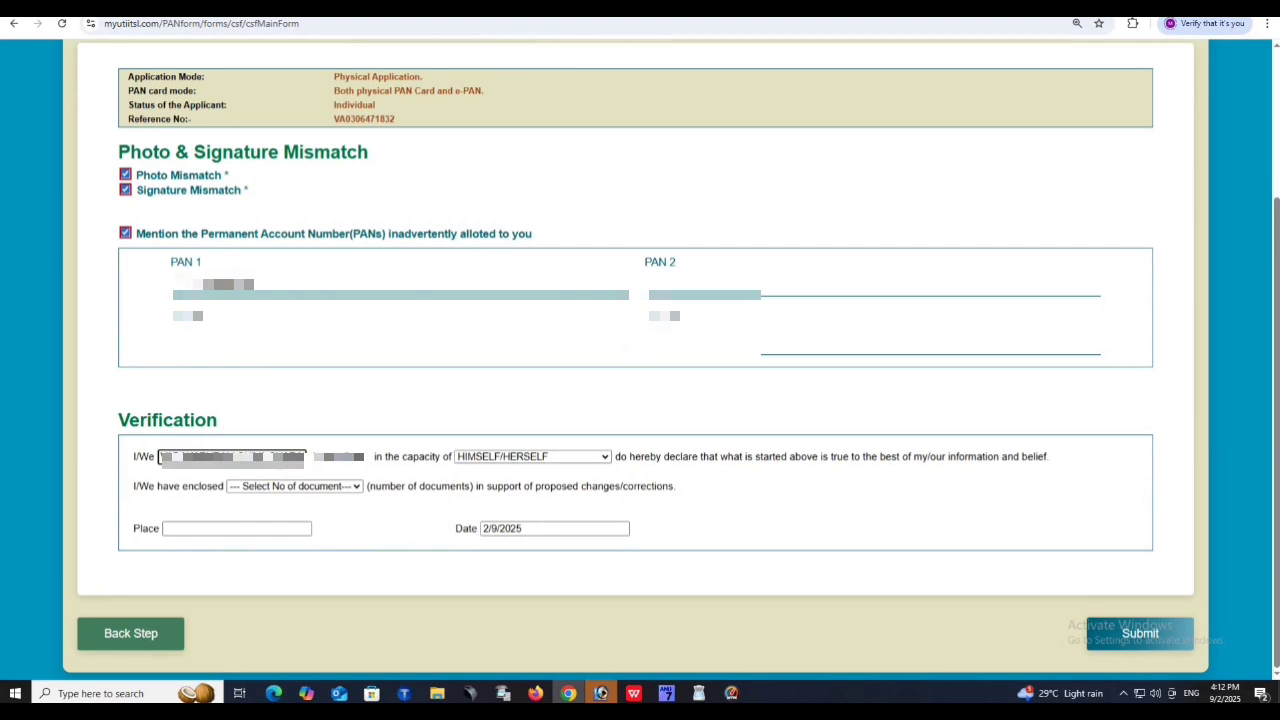
click(286, 488)
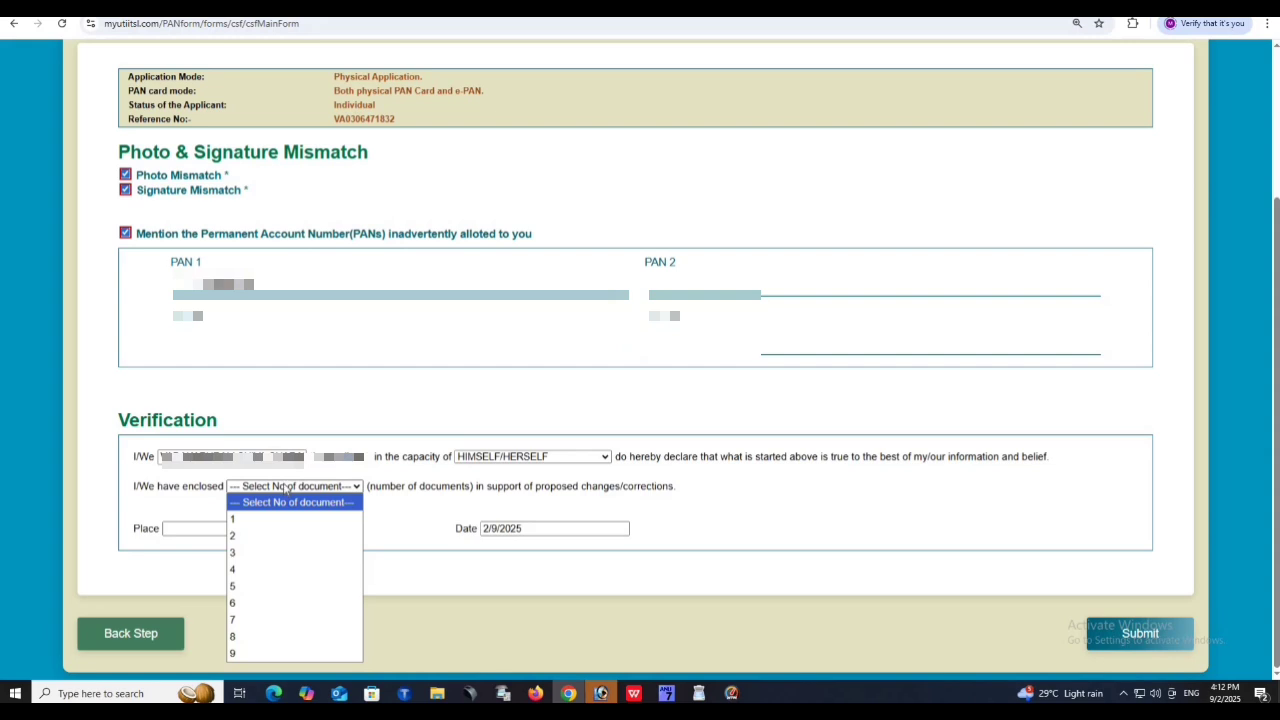
click(286, 488)
click(286, 488)
click(271, 537)
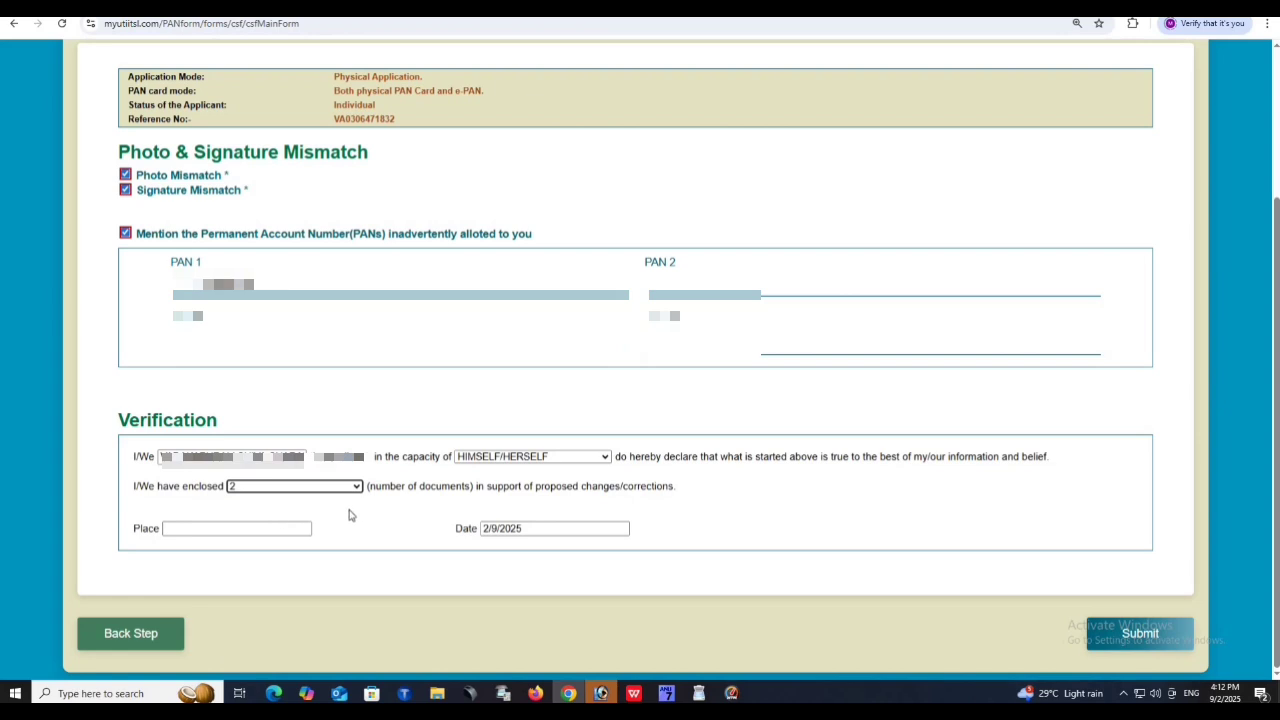
click(275, 526)
text(K)
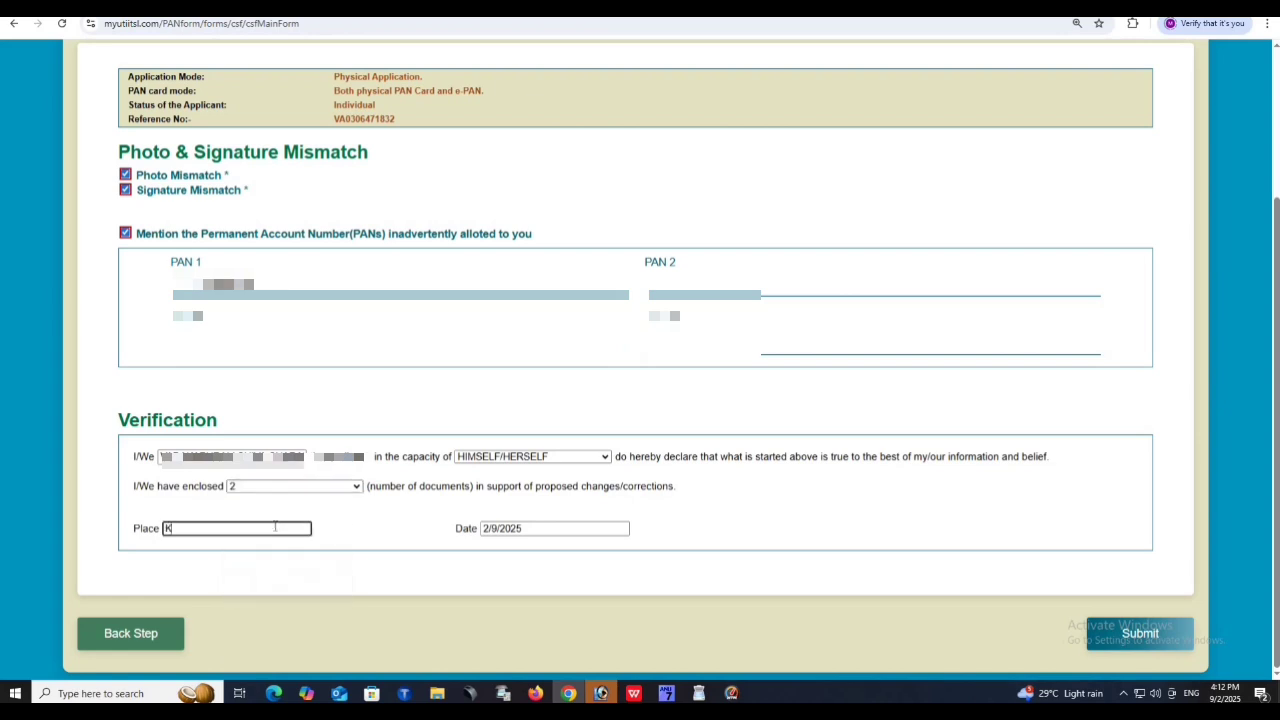
text(HAMMAM)
click(1110, 640)
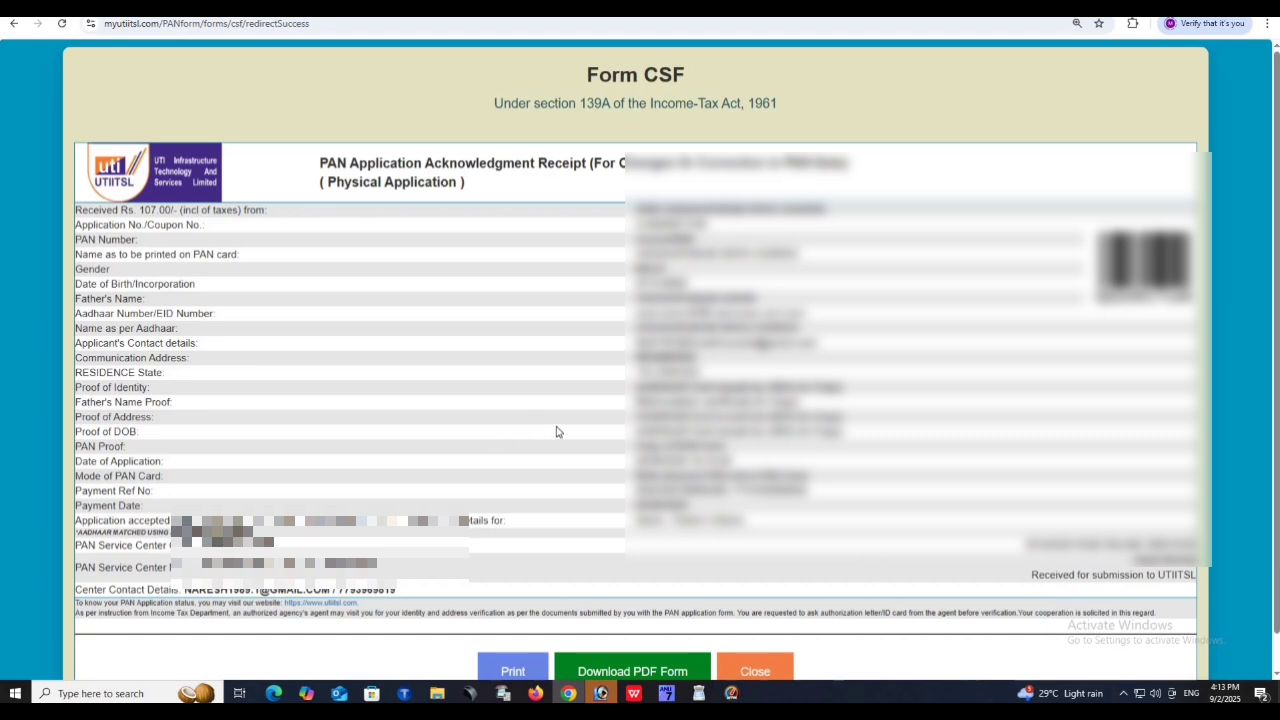
Download the PDF form from the acknowledgment receipt and open it to review the verification and signature section
scroll(655, 530, down, 1)
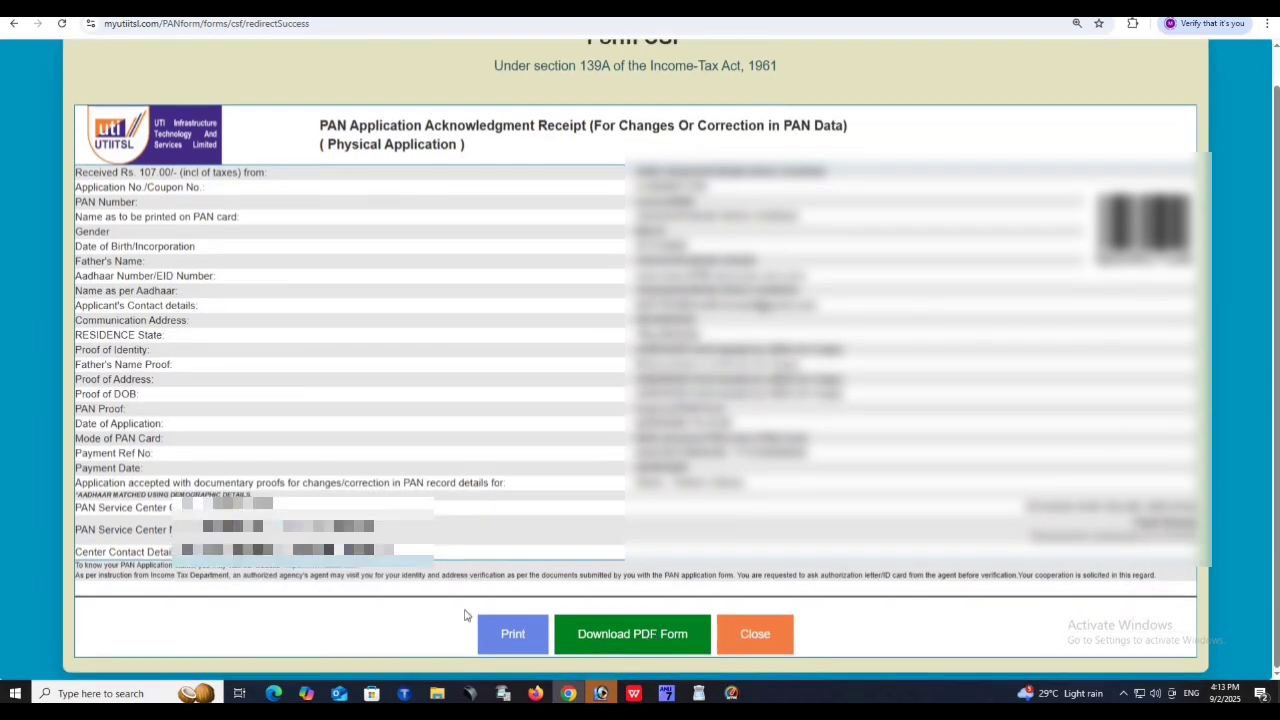
click(665, 636)
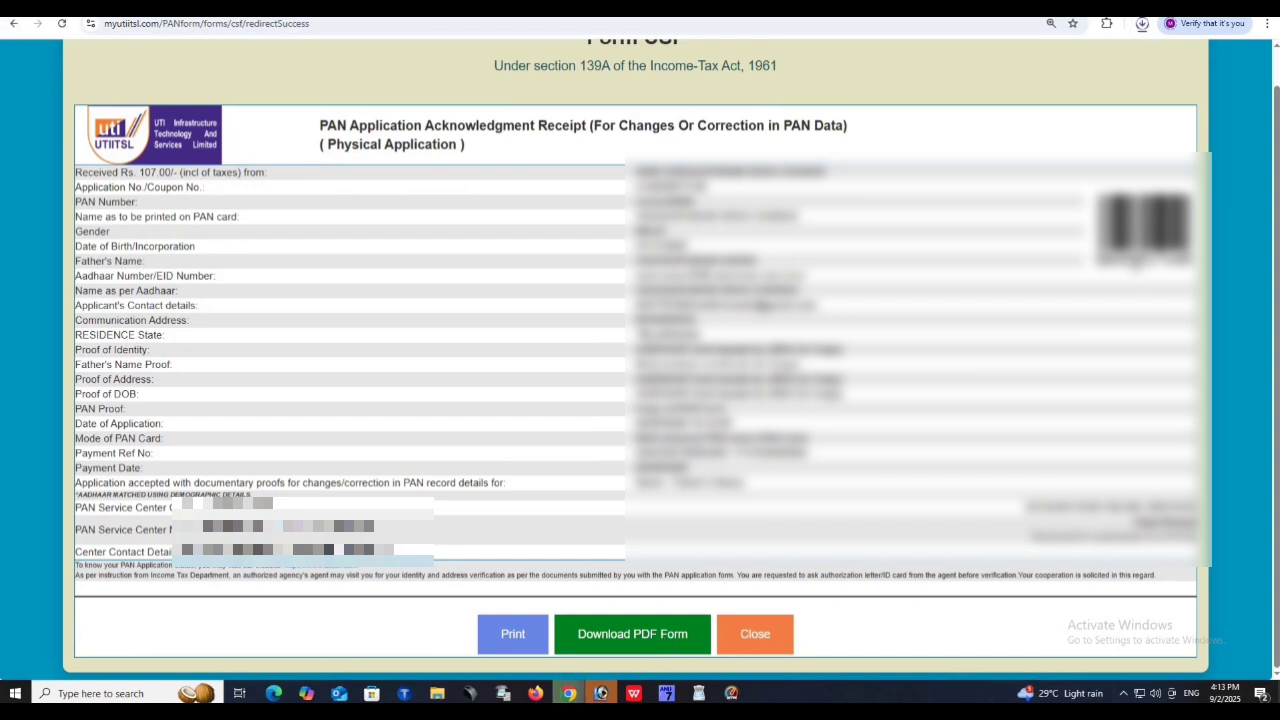
click(1130, 56)
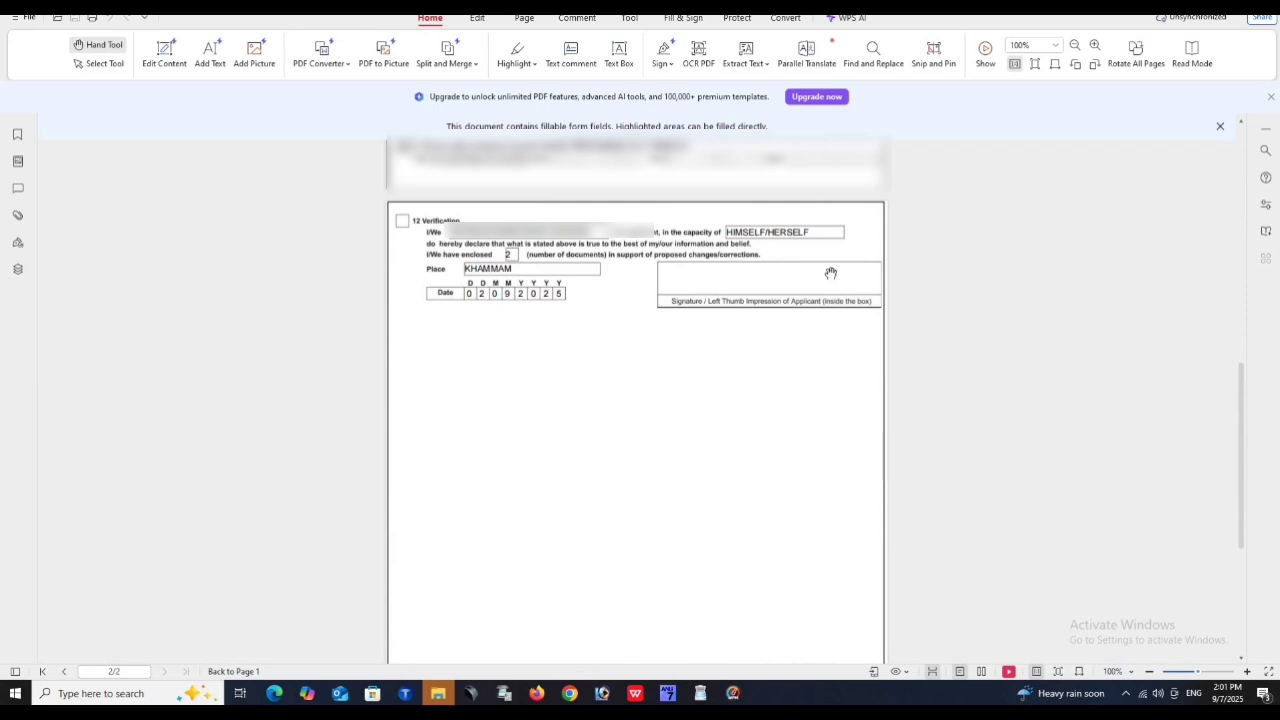
scroll(776, 278, down, 1)
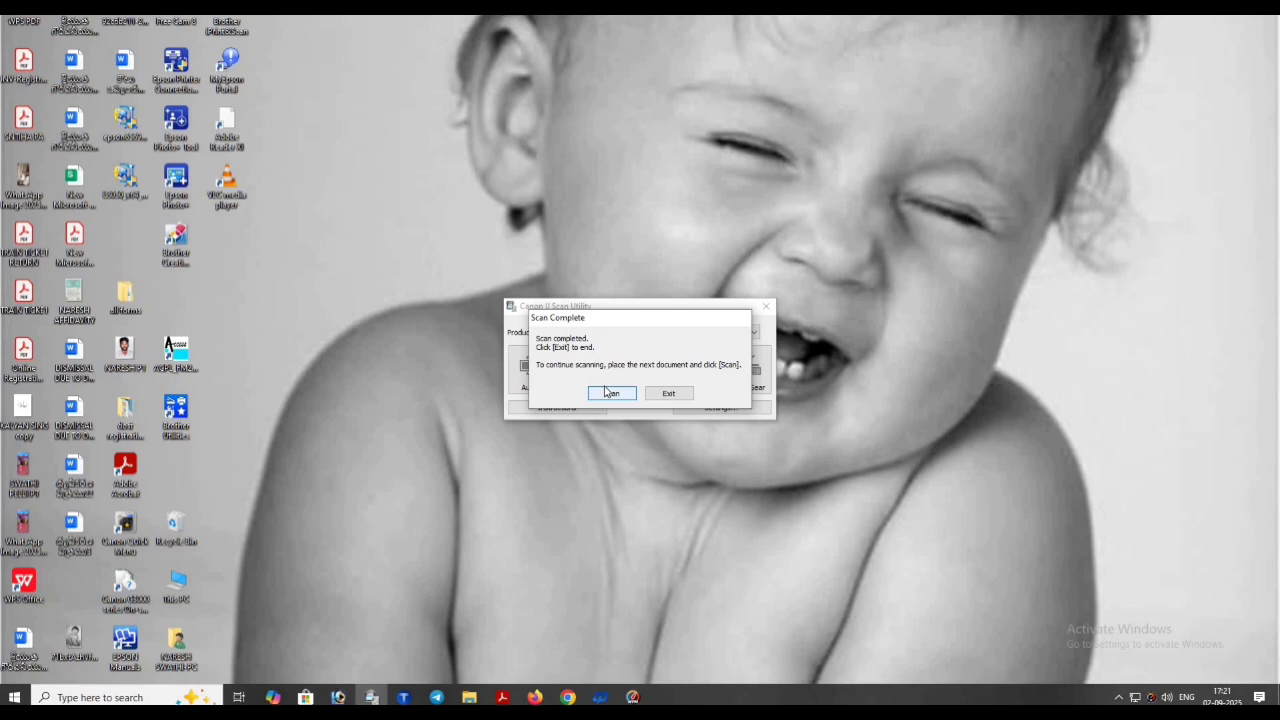
Switch to Canon IJ Scan Utility and scan the next page of the application documents
click(611, 393)
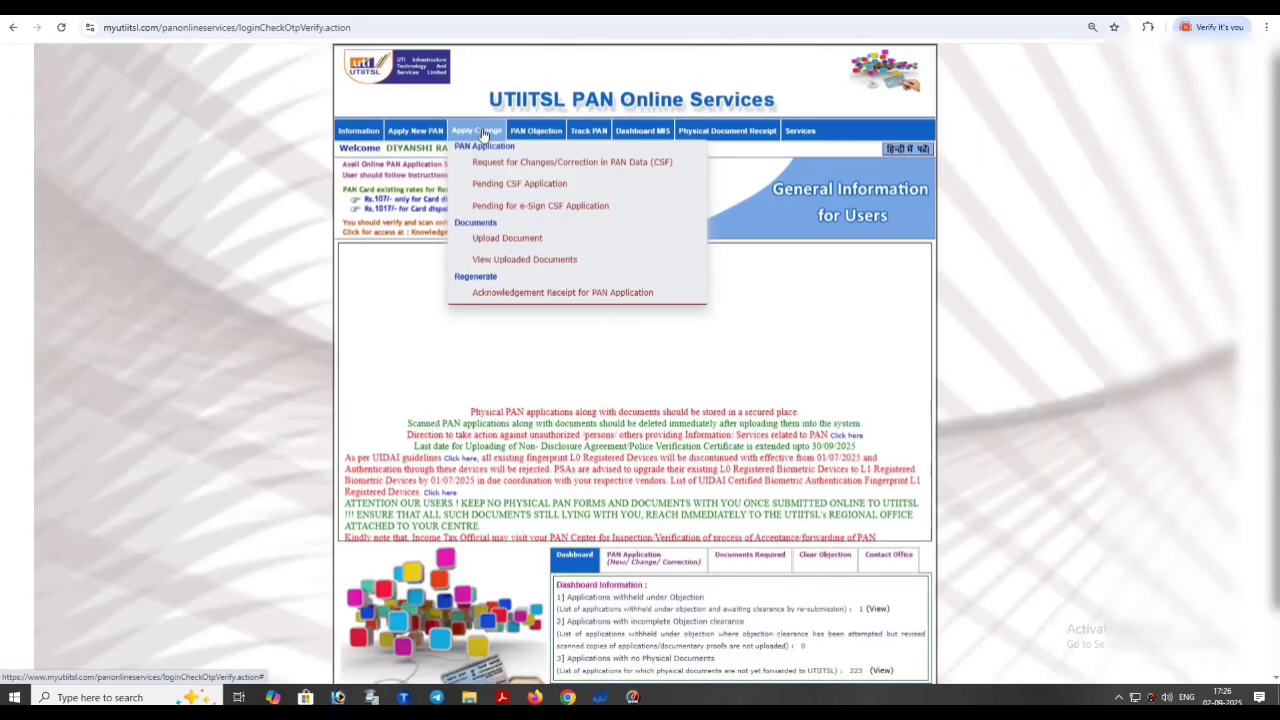
Open the change application document uploads, start Crop And Upload for the second application and upload the applicant's scanned PDF
click(495, 238)
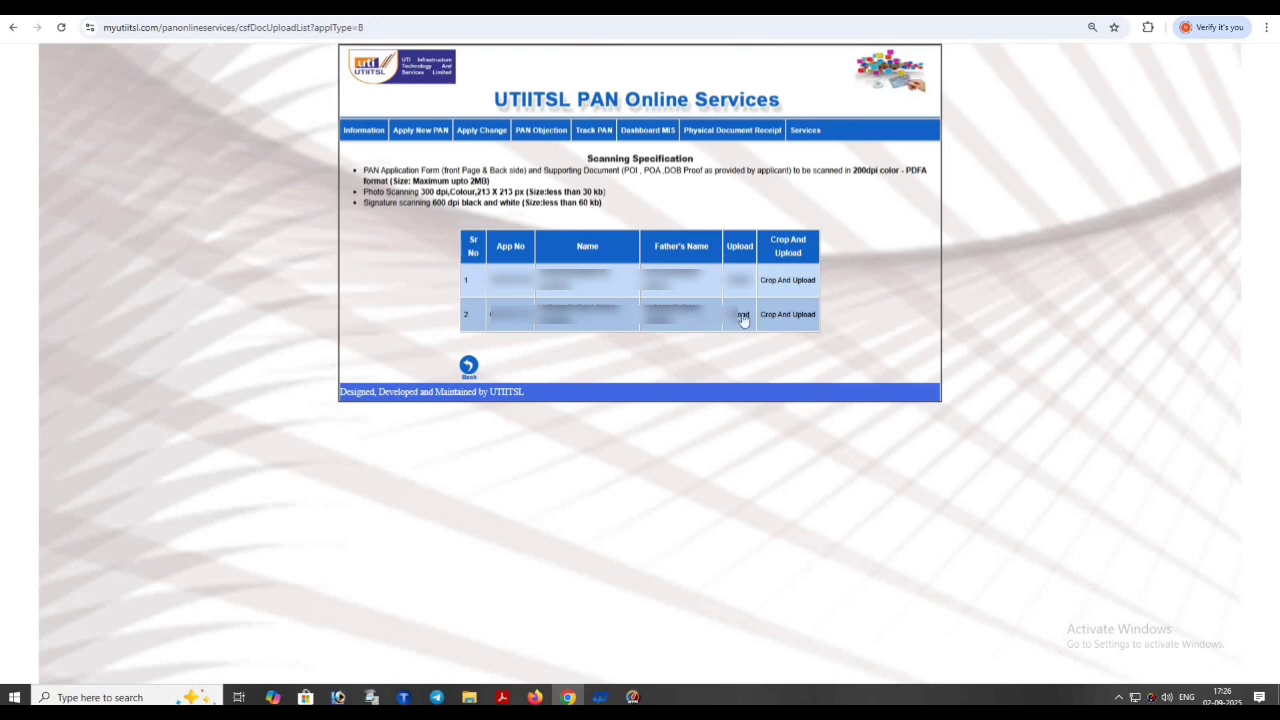
click(793, 316)
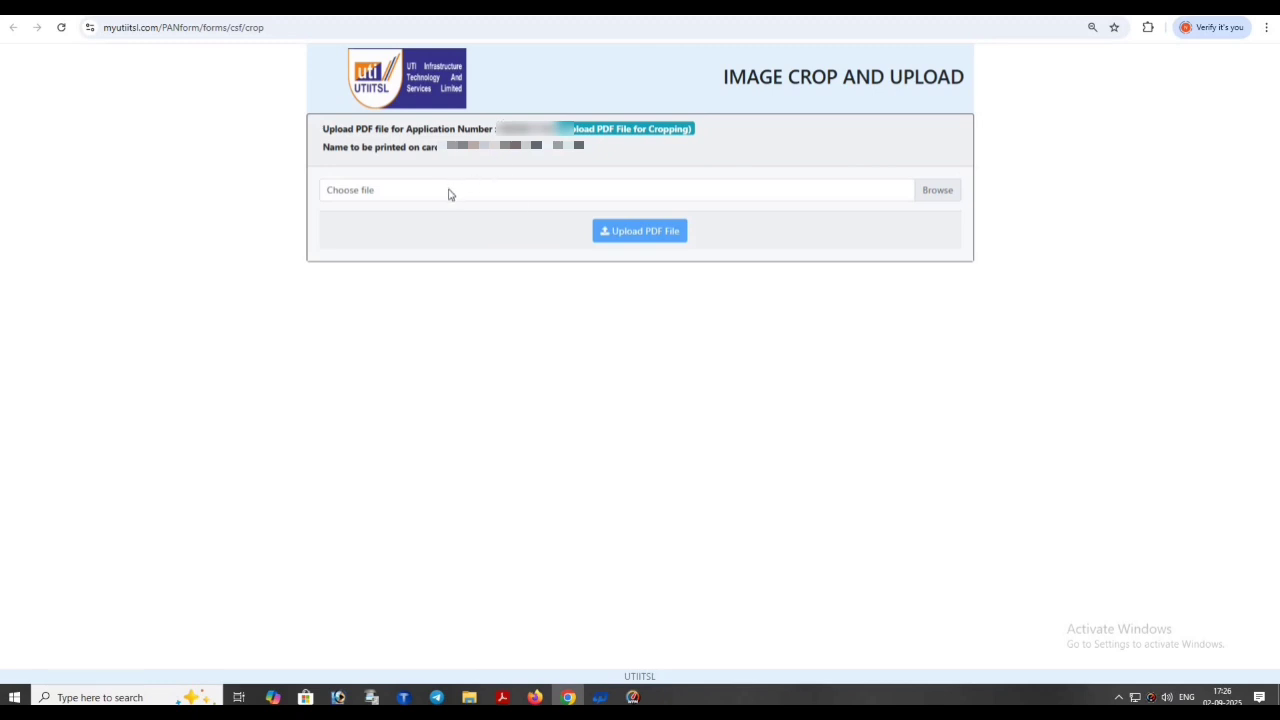
click(450, 194)
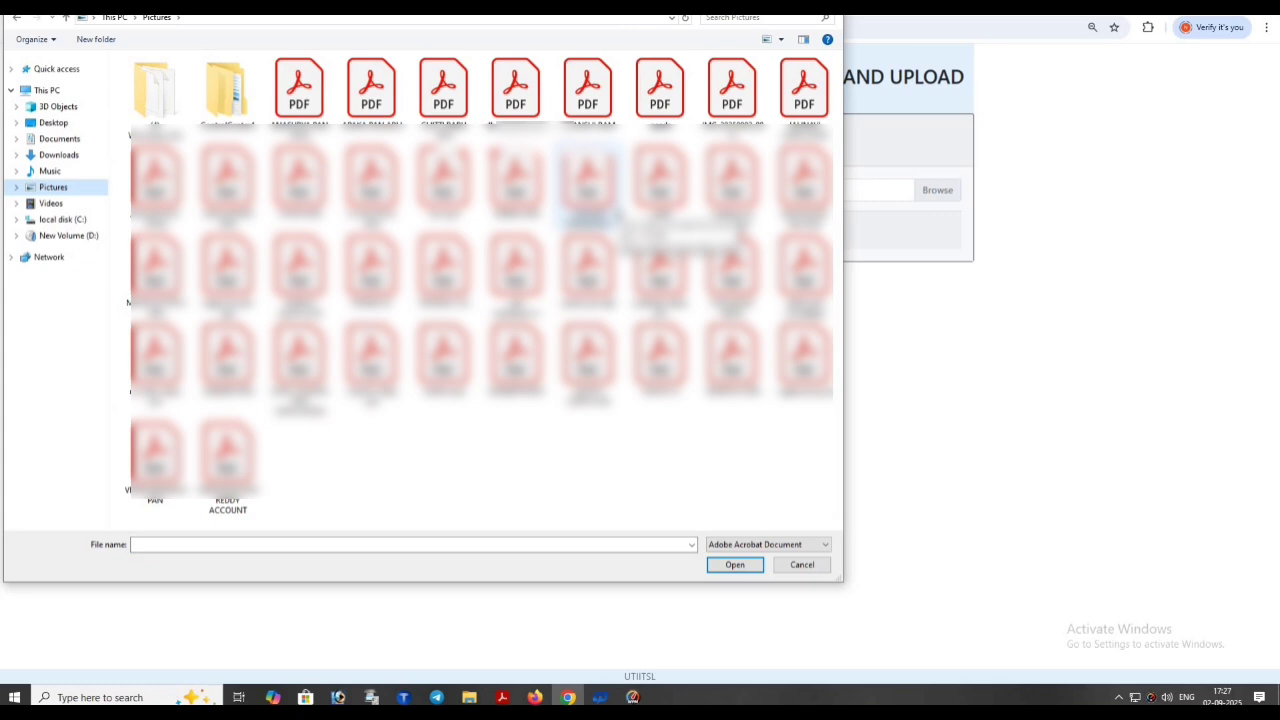
double_click(588, 182)
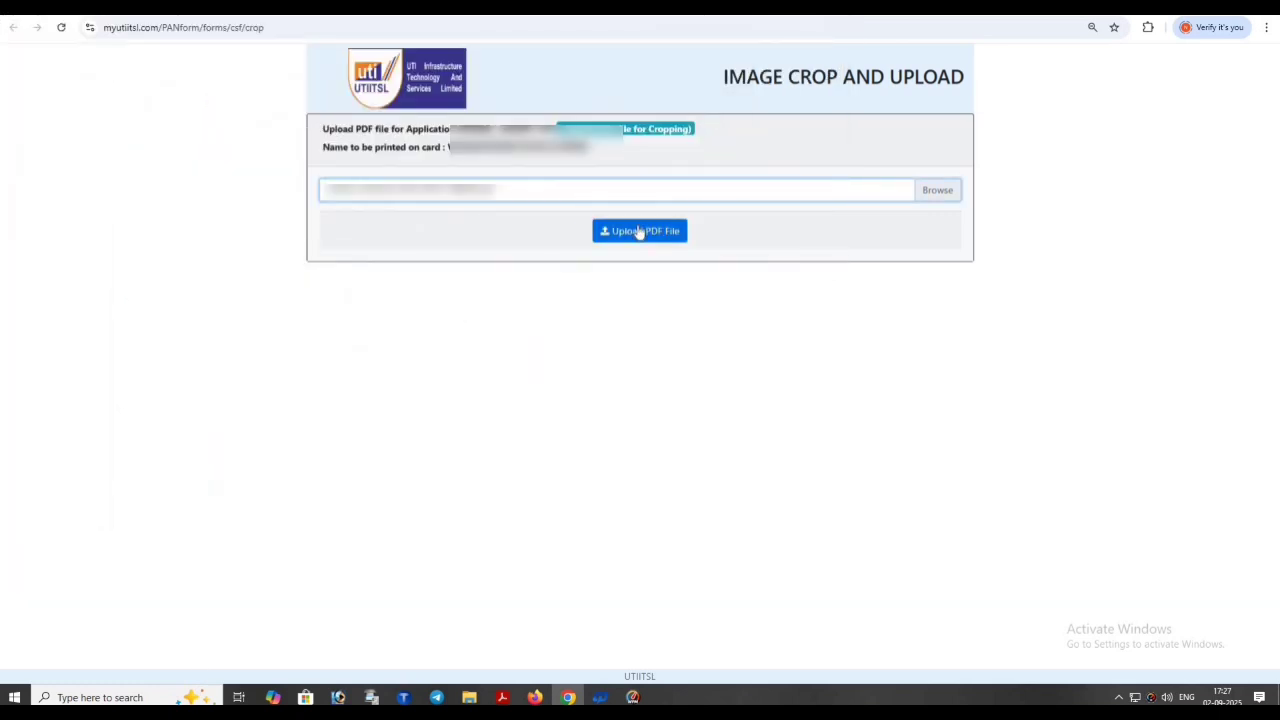
click(640, 232)
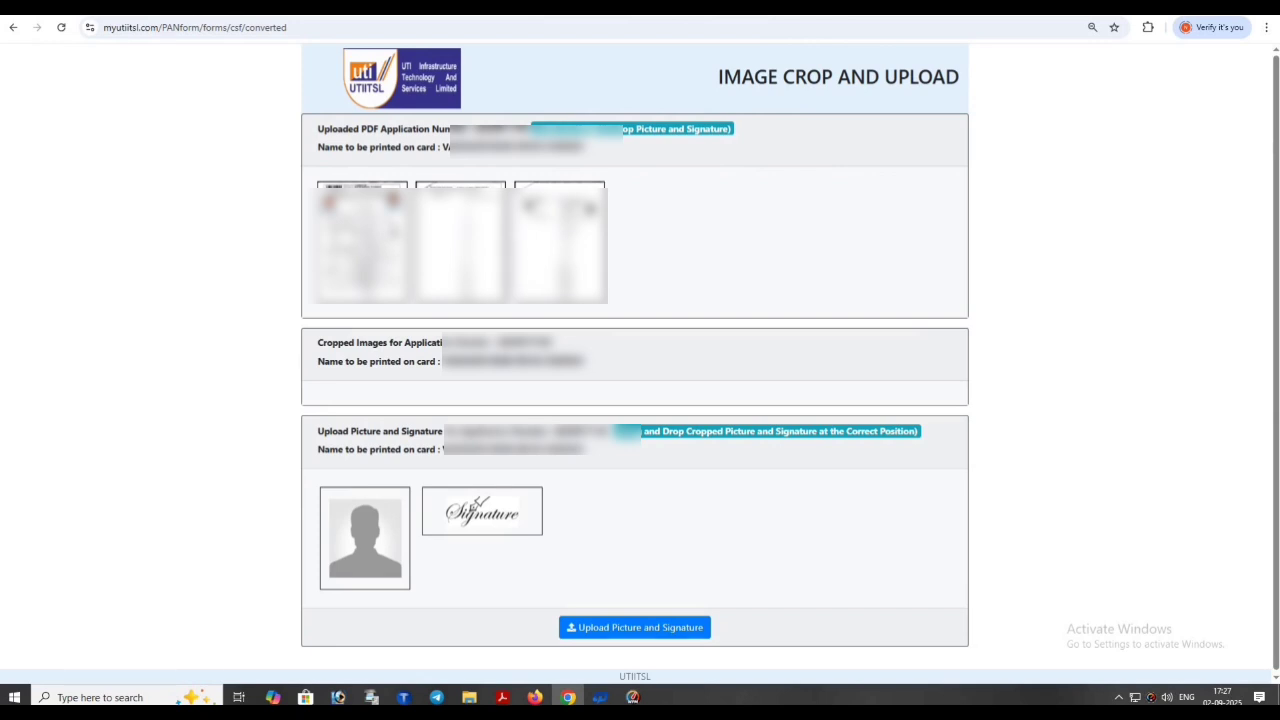
Crop the applicant's right-hand photo from the first page of the uploaded PDF
click(380, 240)
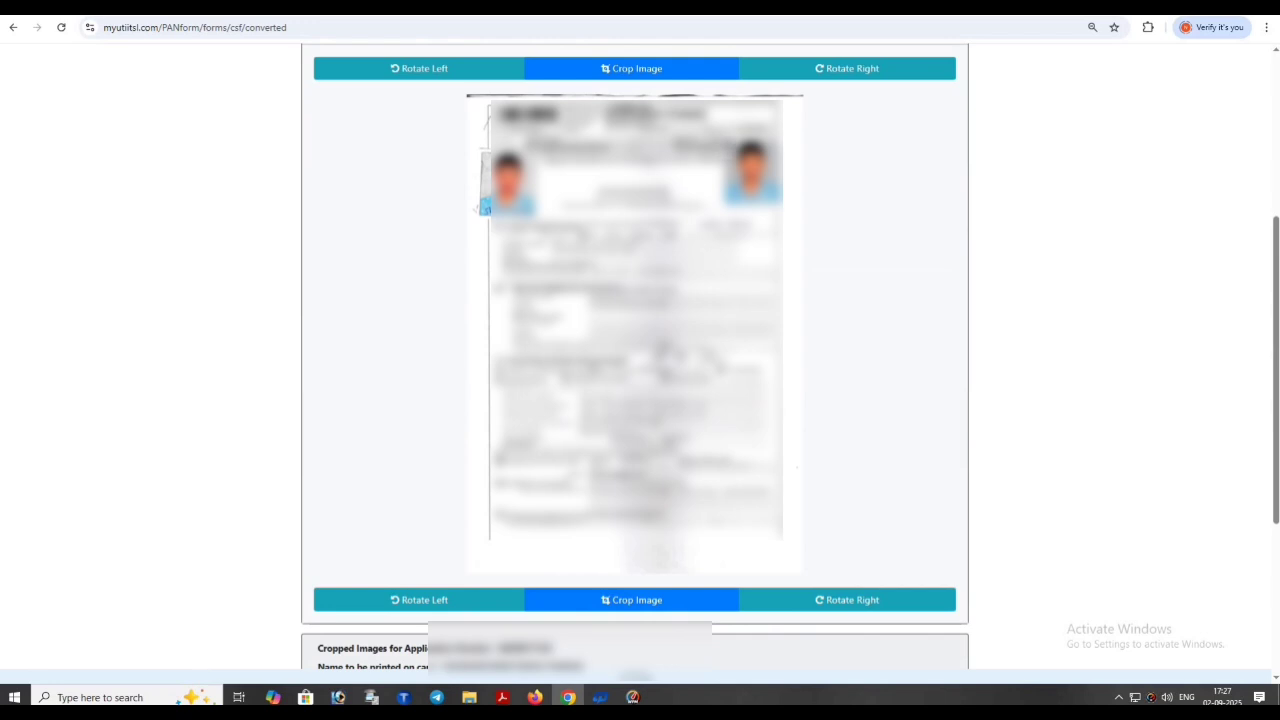
drag(725, 140, 781, 204)
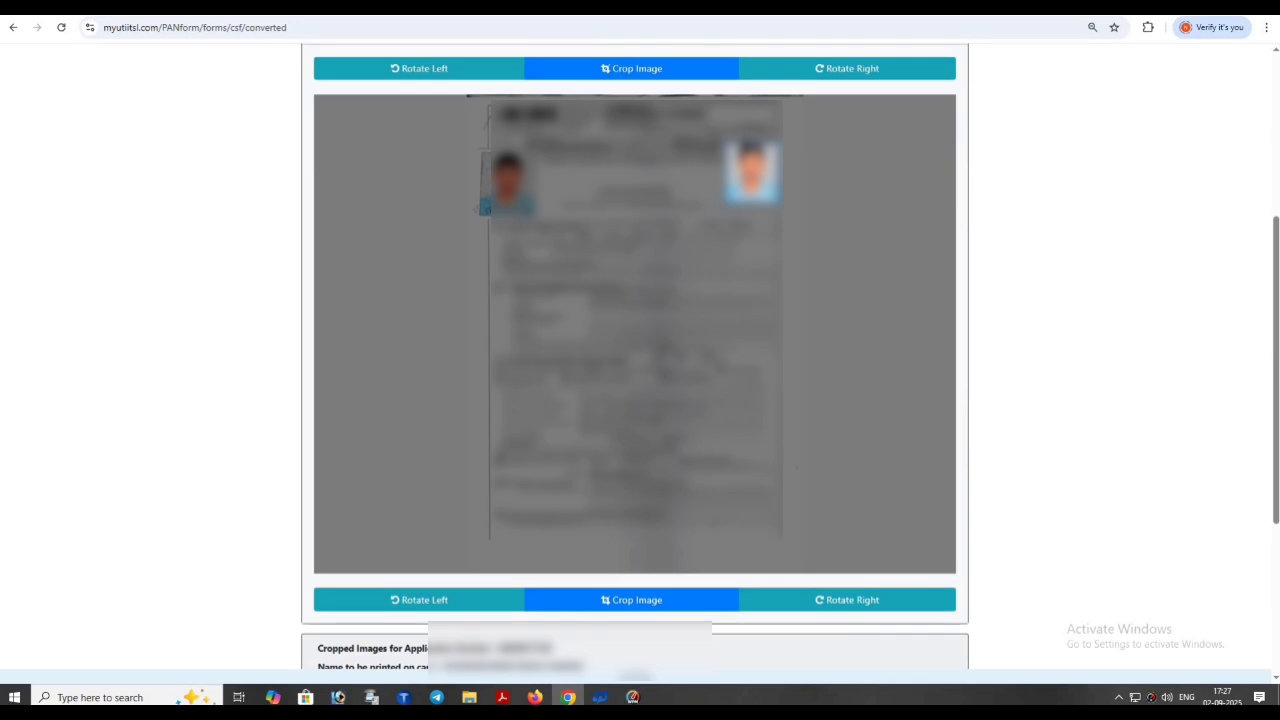
click(652, 68)
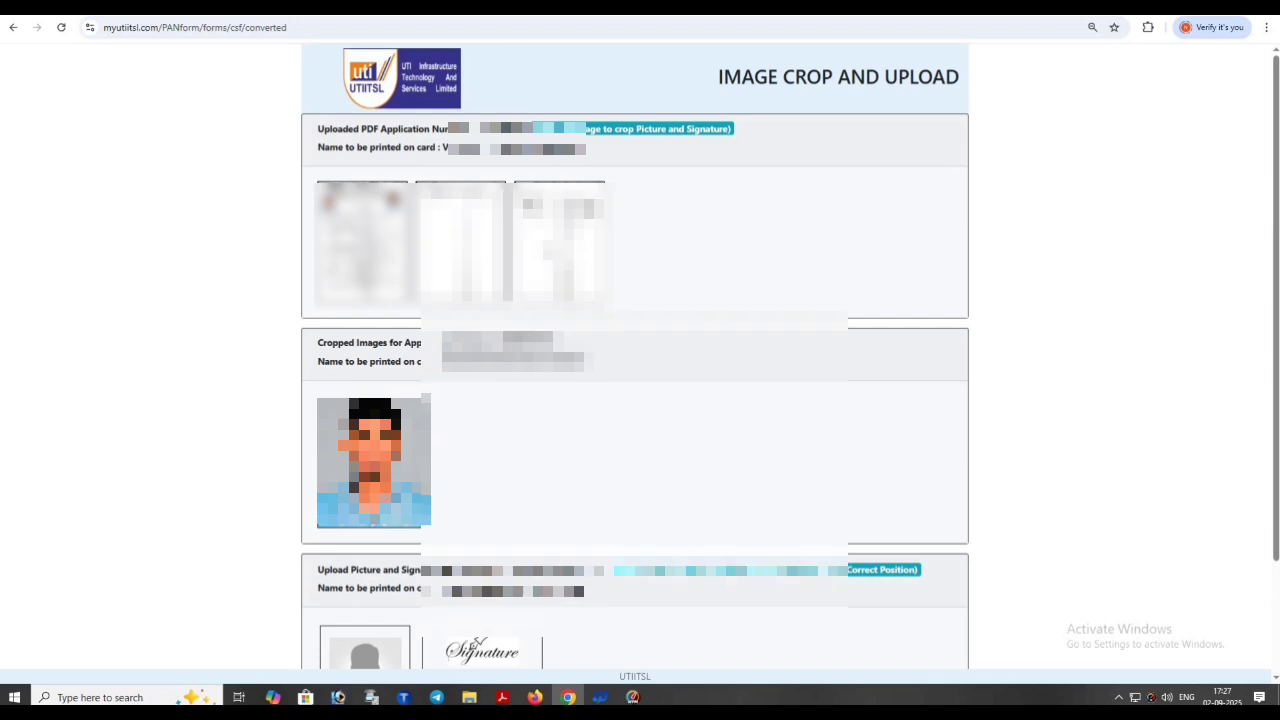
Crop the applicant's signature from the third page of the uploaded PDF, below the ID card copy
click(551, 251)
drag(646, 363, 682, 355)
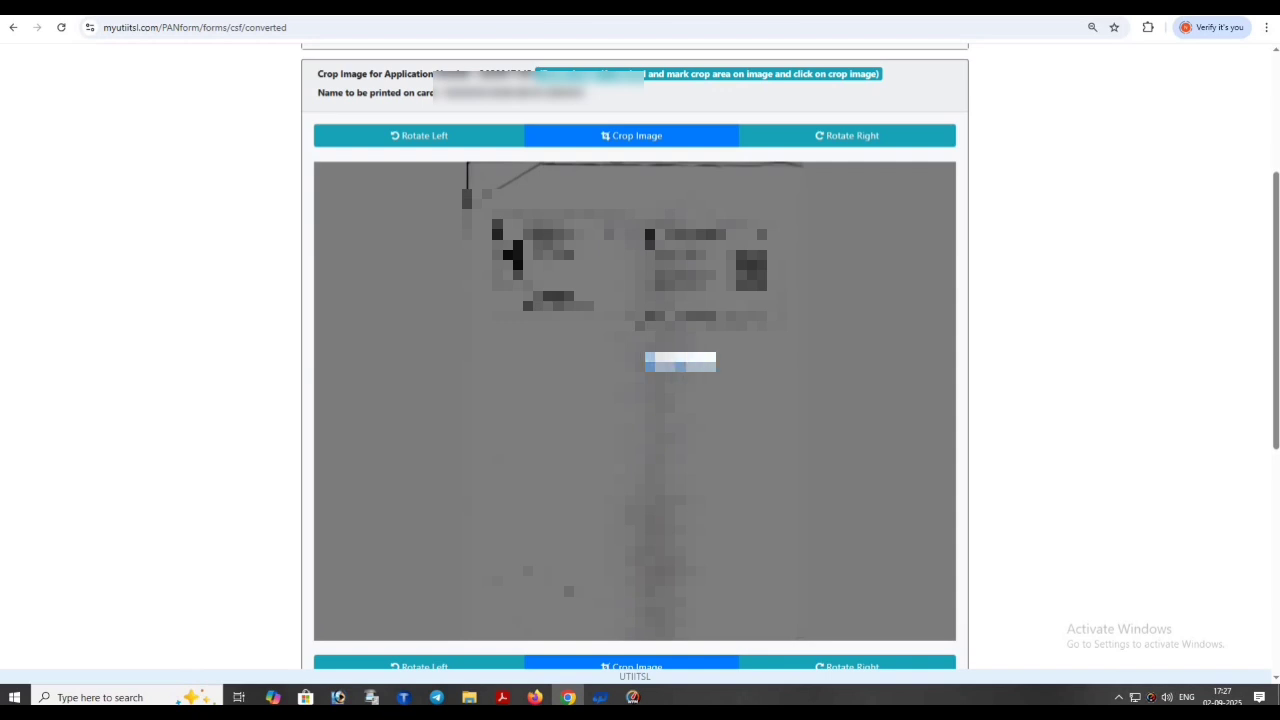
click(652, 135)
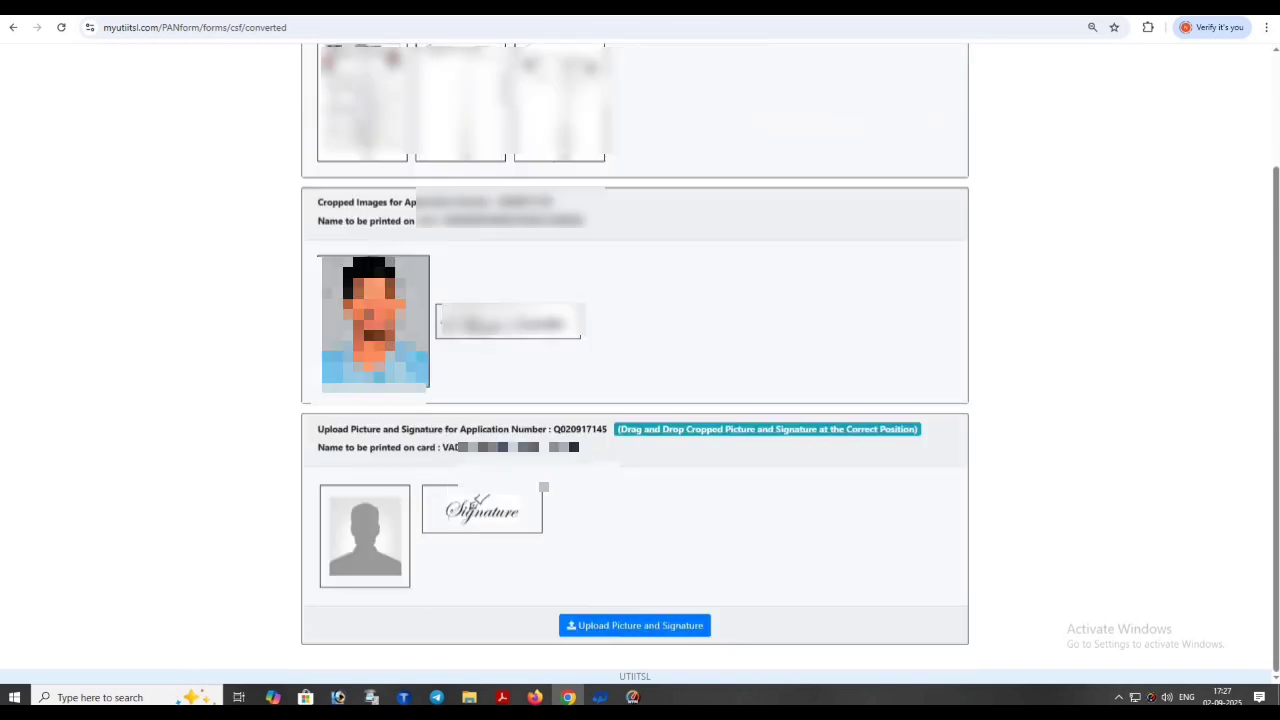
Place the cropped photo and signature in their matching placeholders and upload both
drag(366, 330, 367, 529)
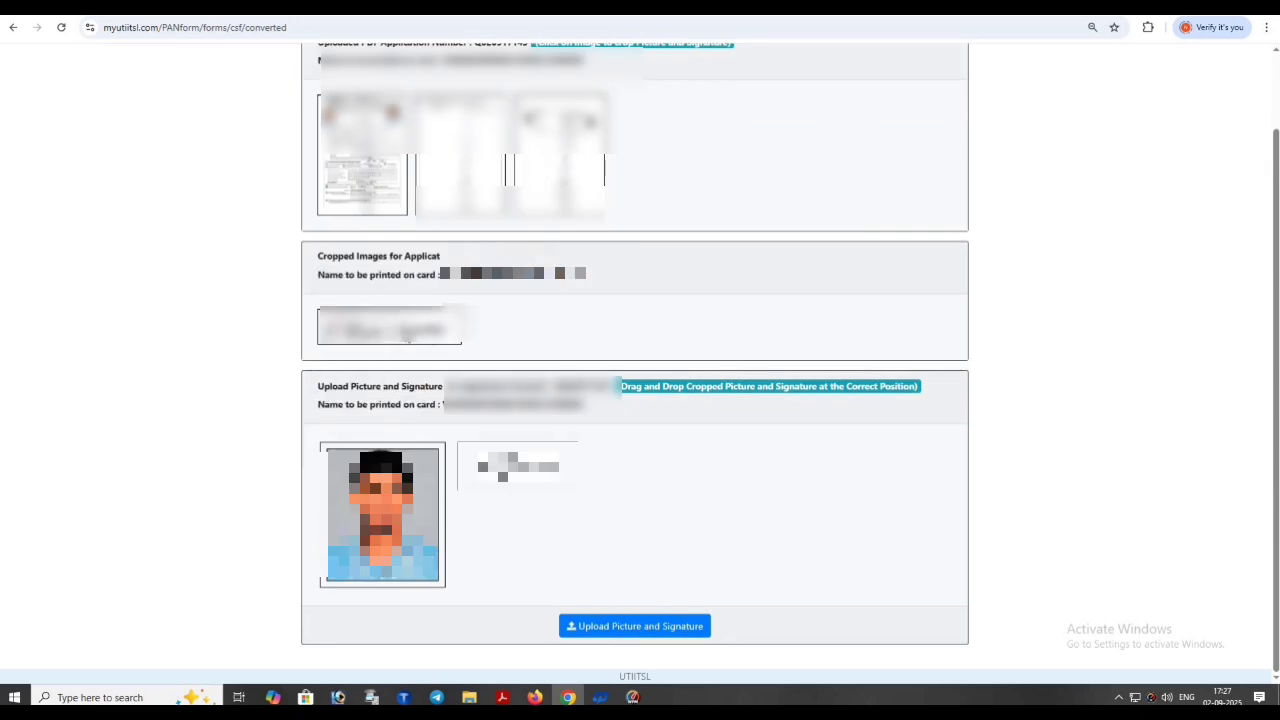
drag(405, 334, 540, 475)
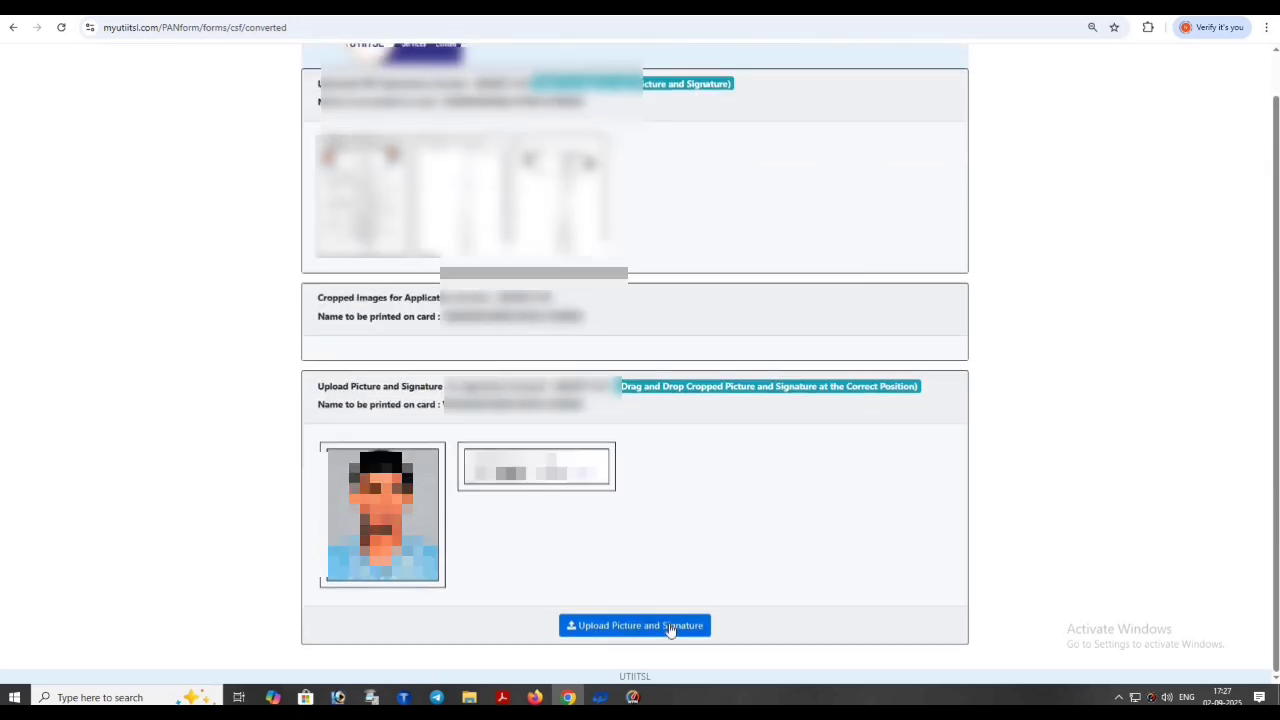
click(670, 627)
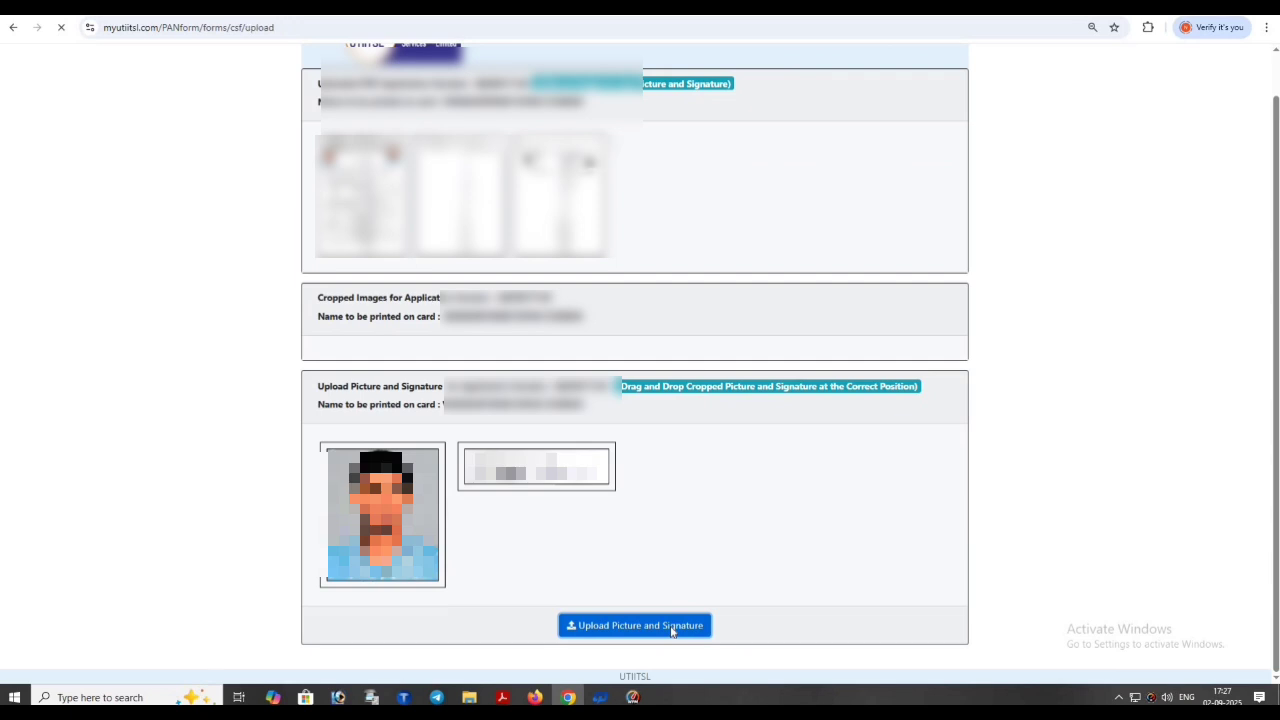